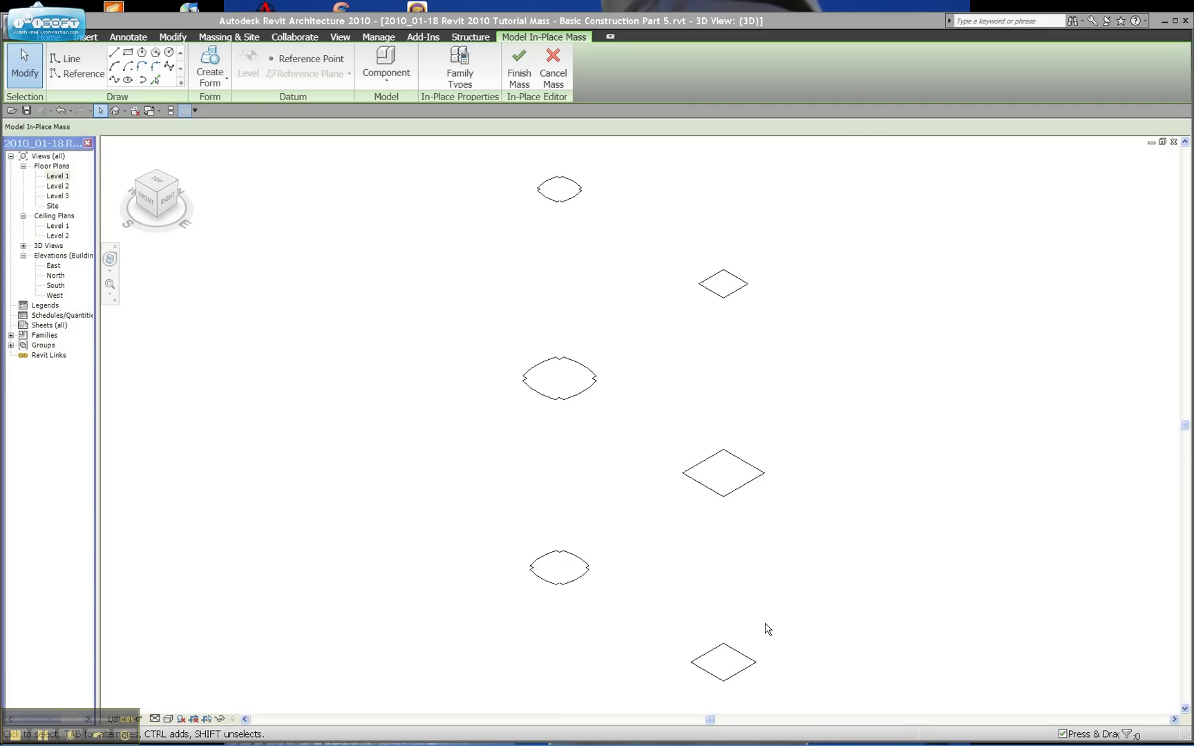
# Examine the stacked square and notched curved model-line profiles by selecting them in the 3D view, and clear the selection
pyautogui.moveTo(756, 568); pyautogui.dragTo(650, 689)
pyautogui.moveTo(613, 533); pyautogui.dragTo(533, 602)
pyautogui.scroll(3, 582, 584)
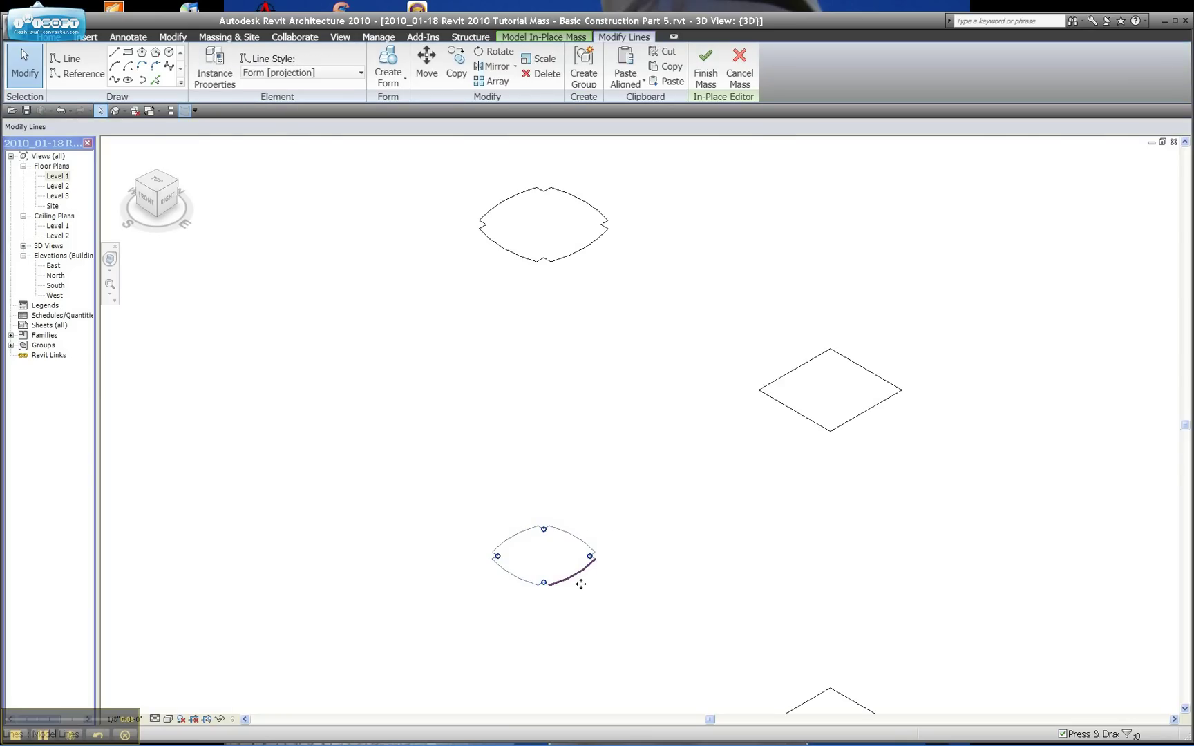
pyautogui.scroll(-1, 525, 574)
pyautogui.scroll(-2, 479, 562)
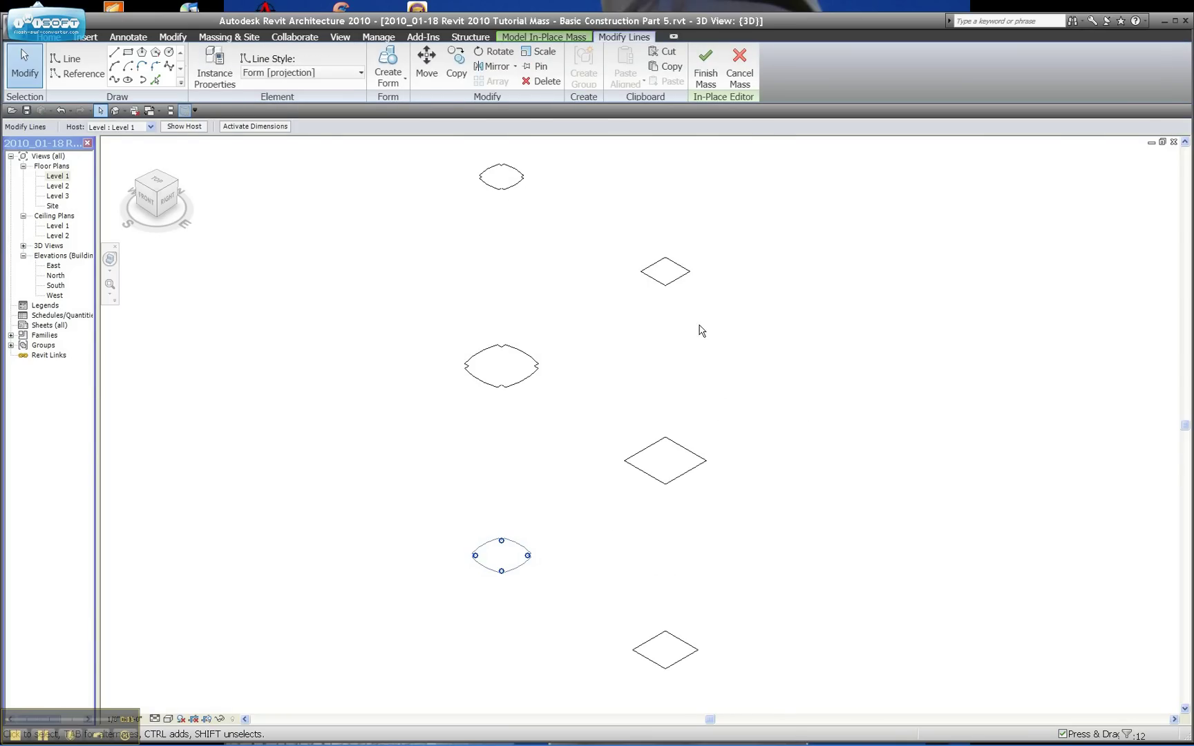
pyautogui.click(530, 374)
pyautogui.press('Escape')
pyautogui.keyDown('shift'); pyautogui.moveTo(582, 296); pyautogui.dragTo(536, 240, button='middle'); pyautogui.keyUp('shift')
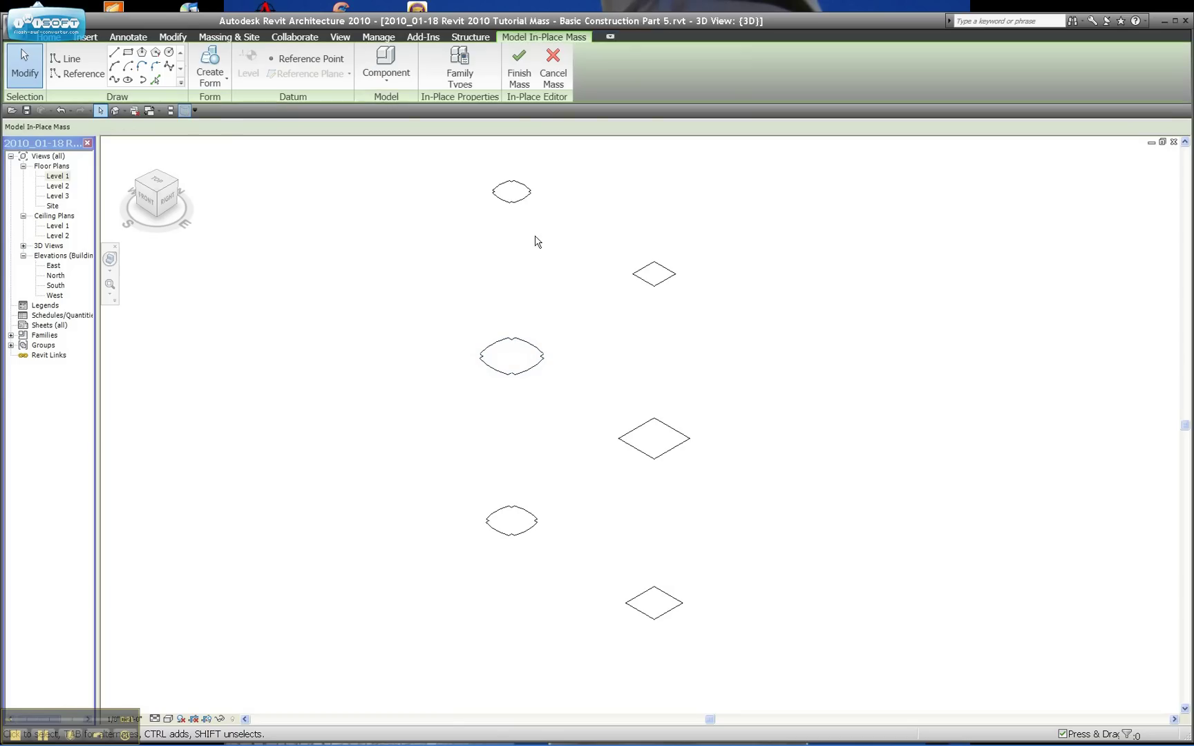
pyautogui.click(519, 201)
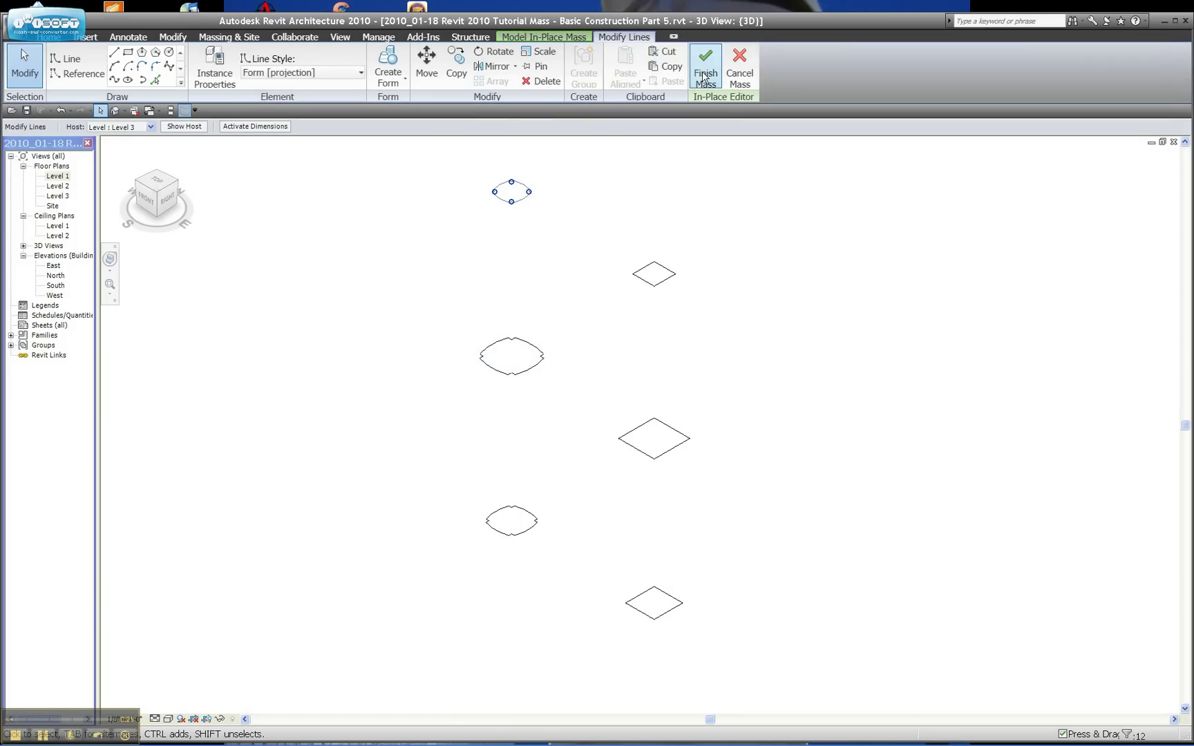
pyautogui.press('Escape')
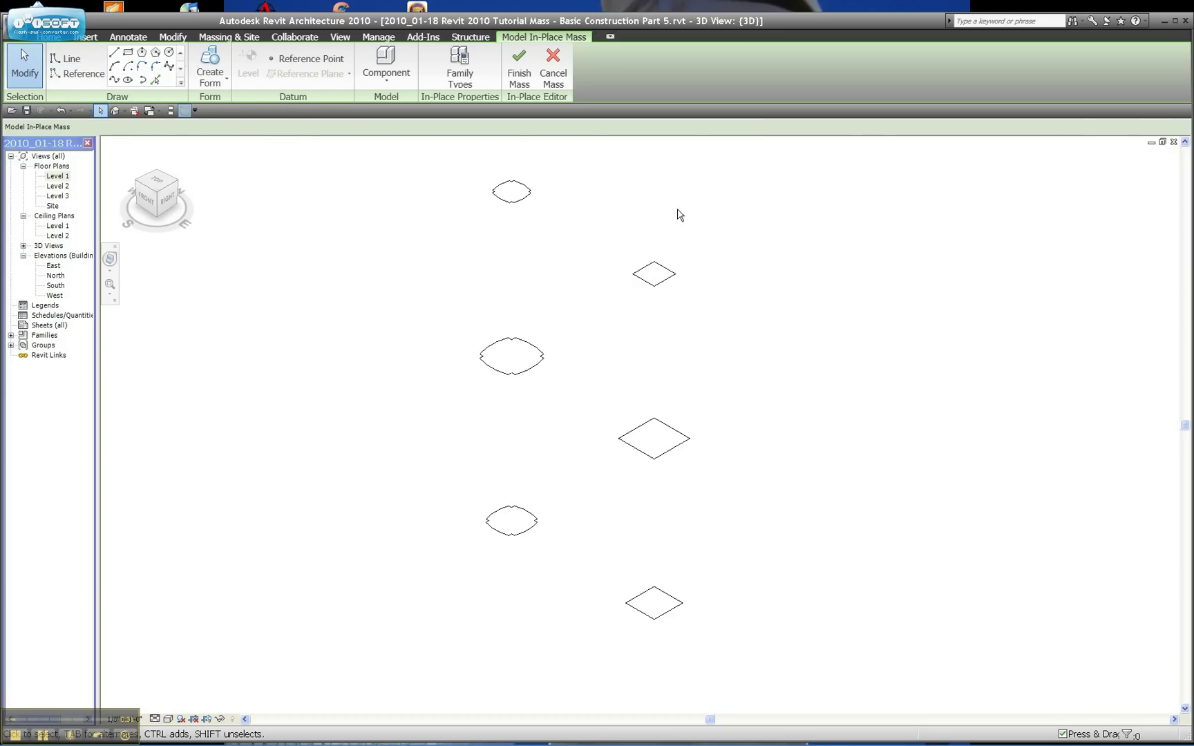
# Copy all the square and notched curved profiles 250' to the west as a second set
pyautogui.moveTo(721, 158); pyautogui.dragTo(464, 634)
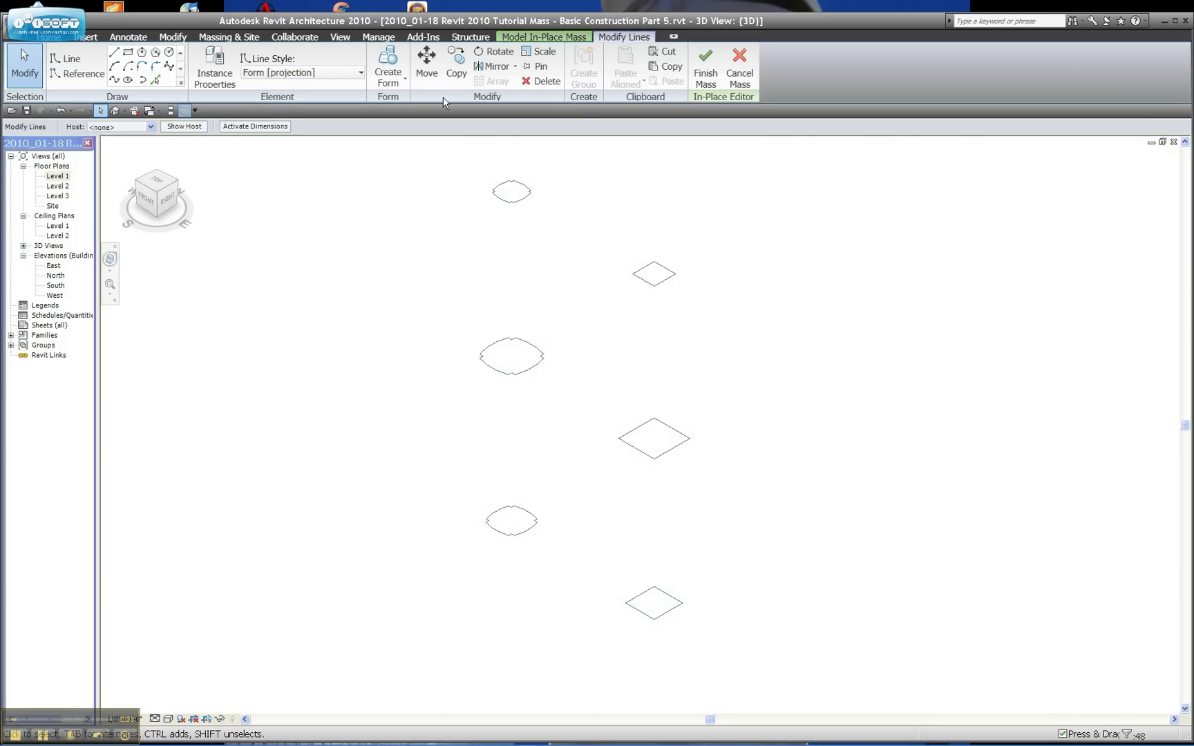
pyautogui.click(456, 66)
pyautogui.click(453, 194)
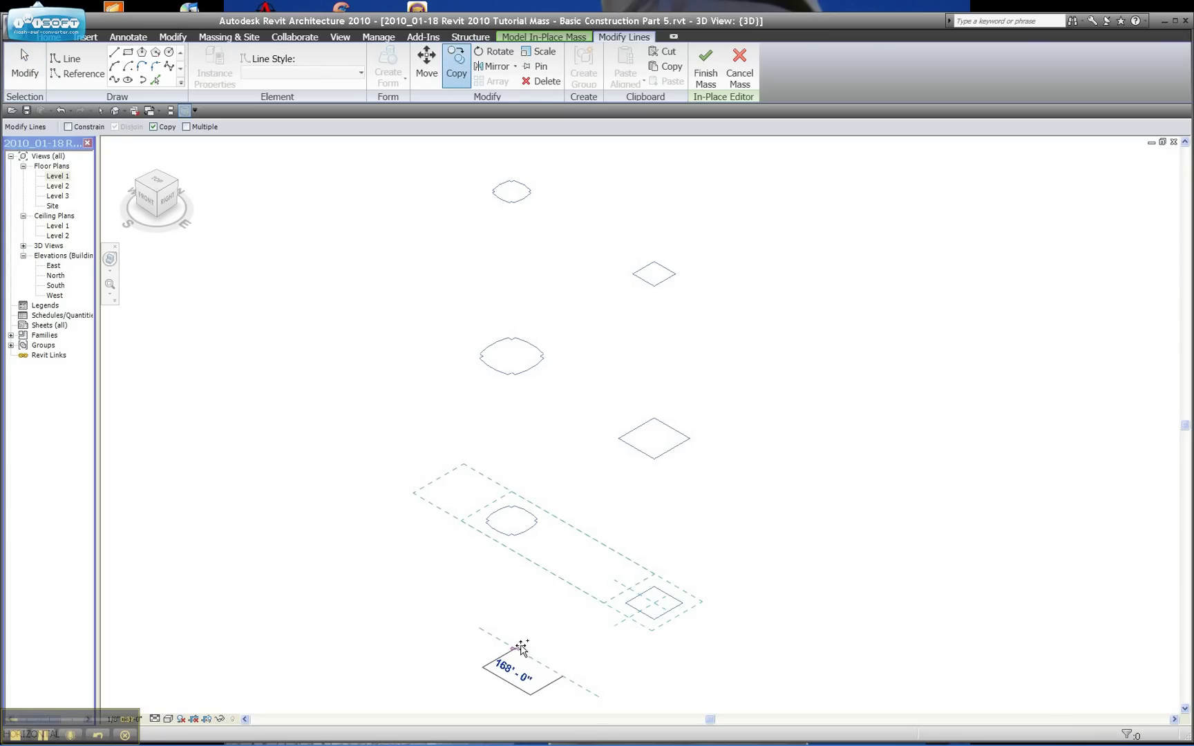
pyautogui.write('250')
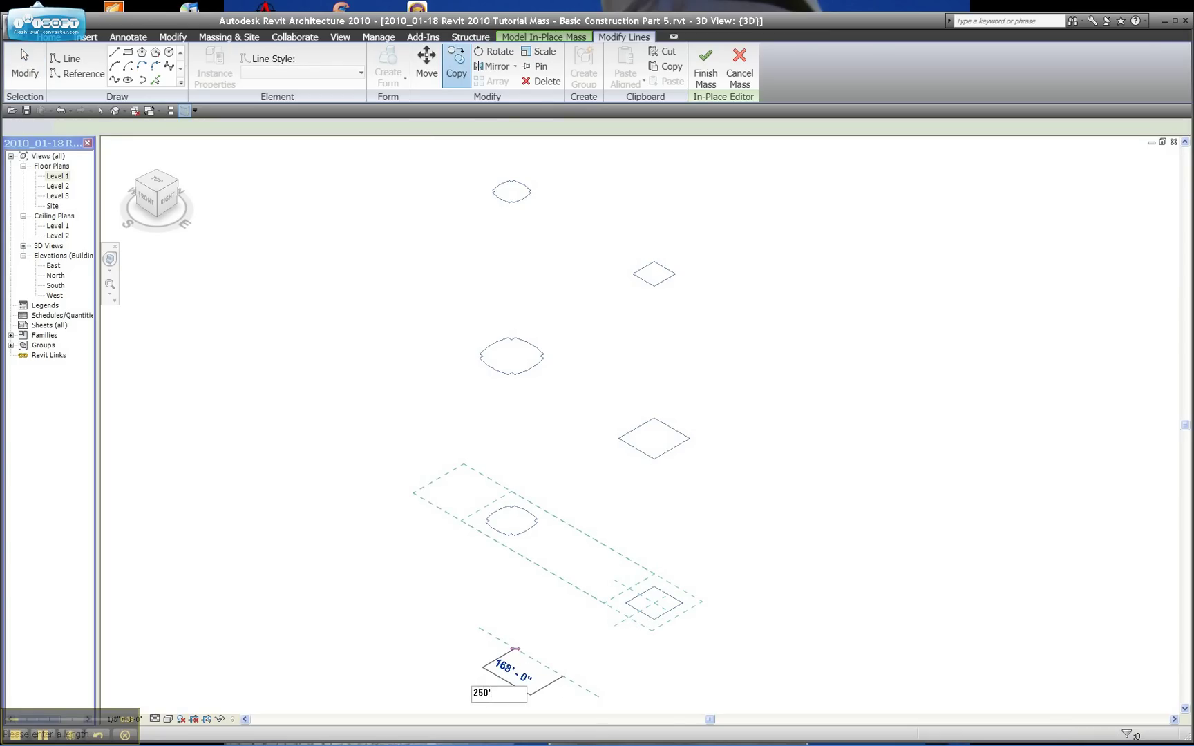
pyautogui.press('Return')
# Convert the copied profiles from model lines to reference lines in their instance properties
pyautogui.rightClick(577, 580)
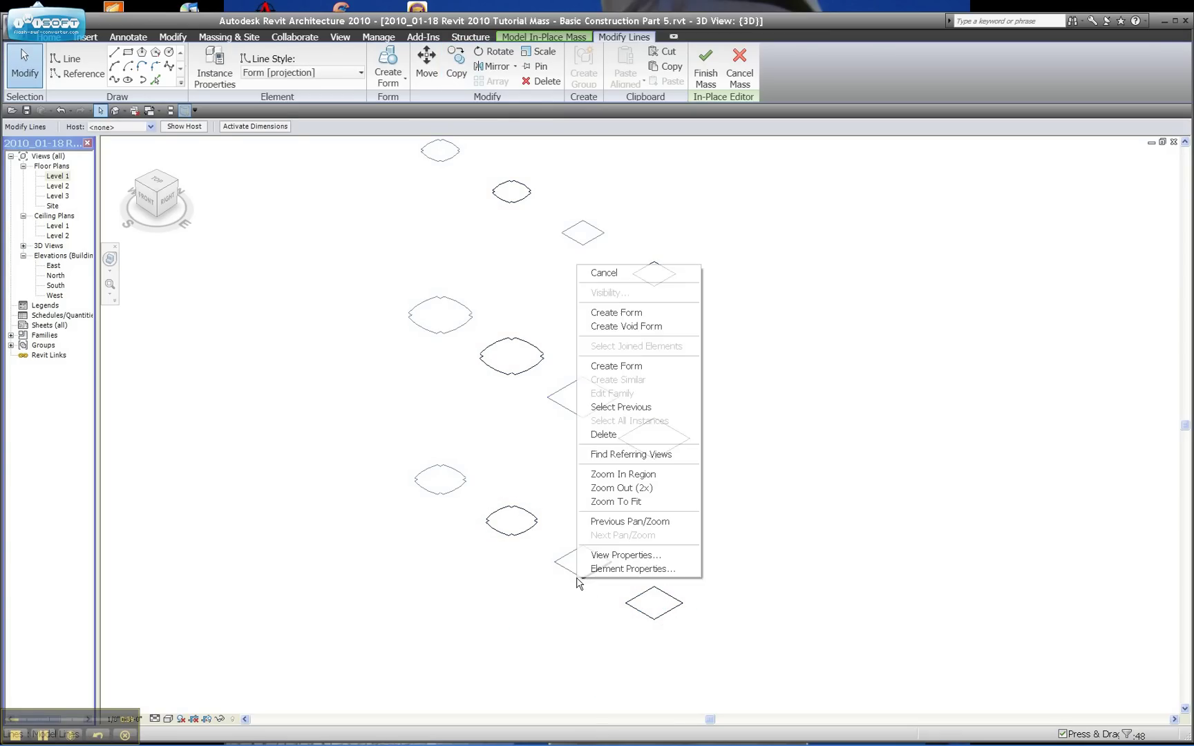
pyautogui.click(601, 569)
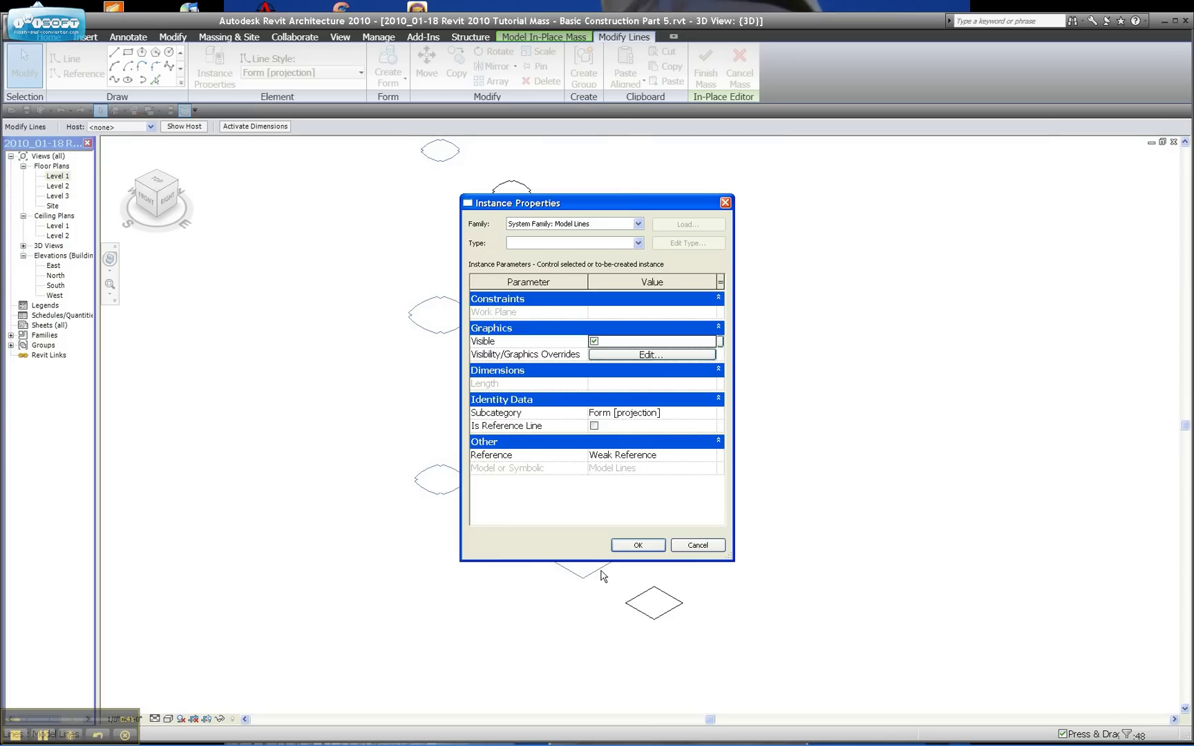
pyautogui.click(595, 426)
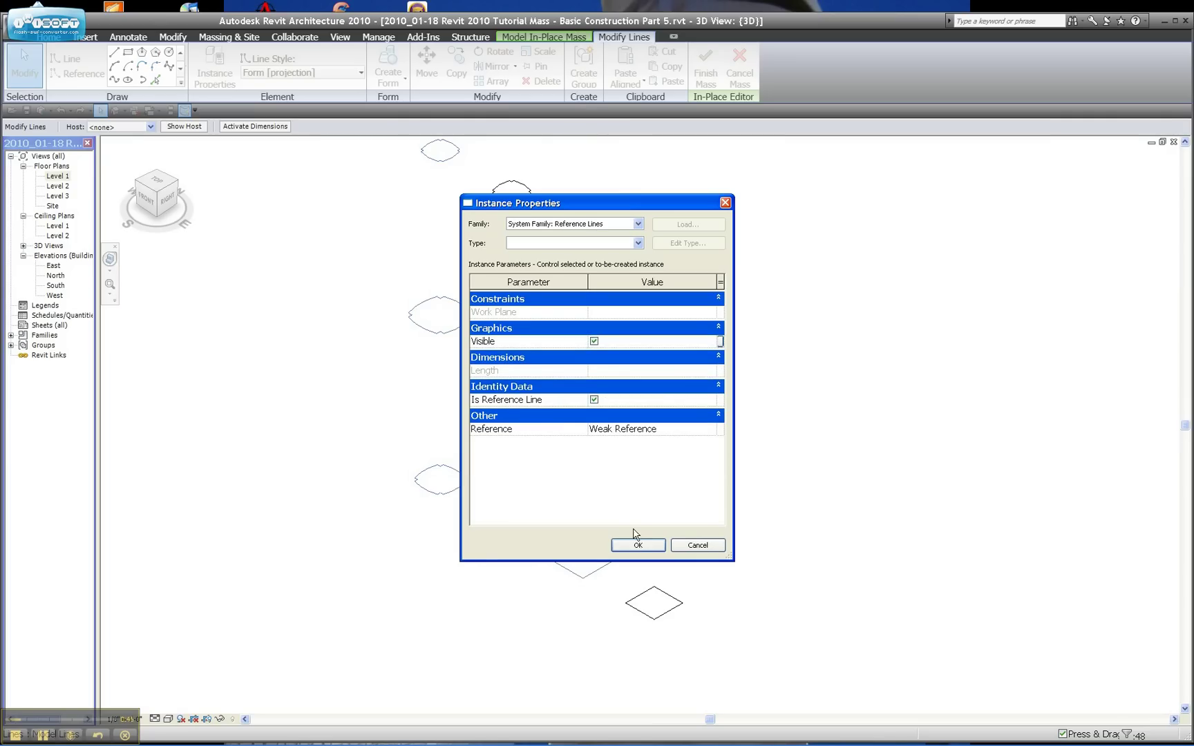
pyautogui.click(637, 545)
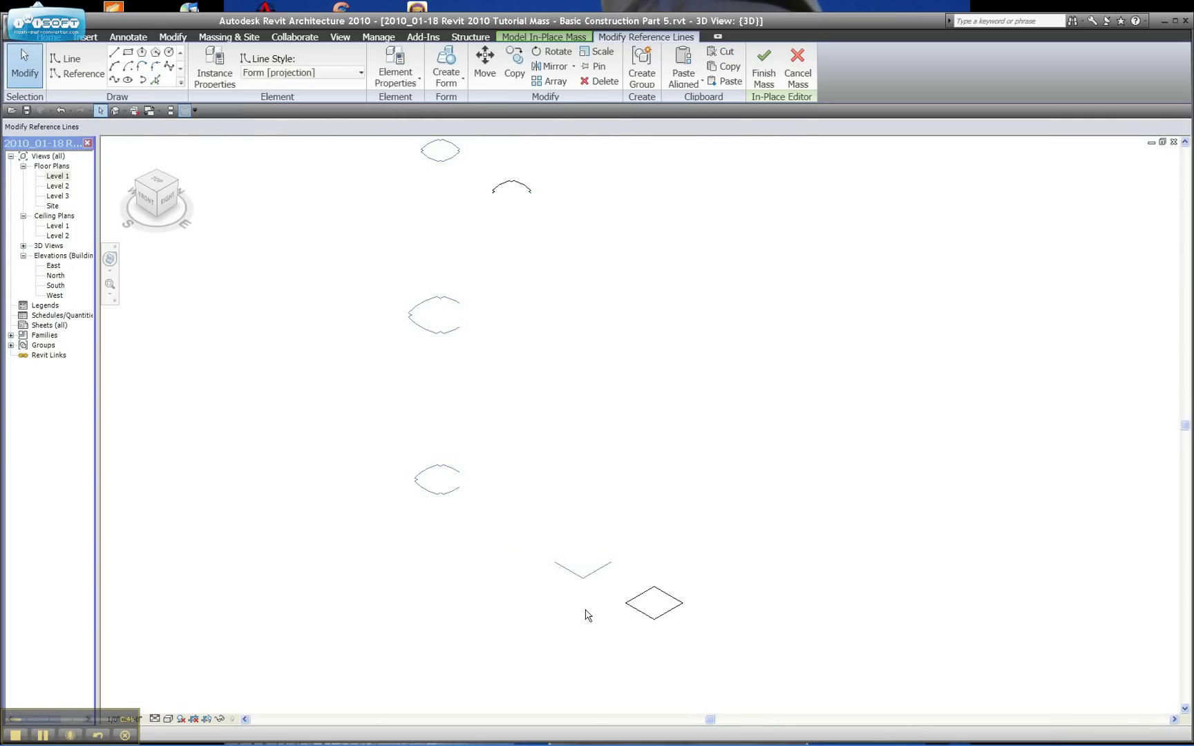
# Examine the reference planes shown on the converted profiles beside the plain model-line profiles, and clear the selection
pyautogui.scroll(6, 556, 568)
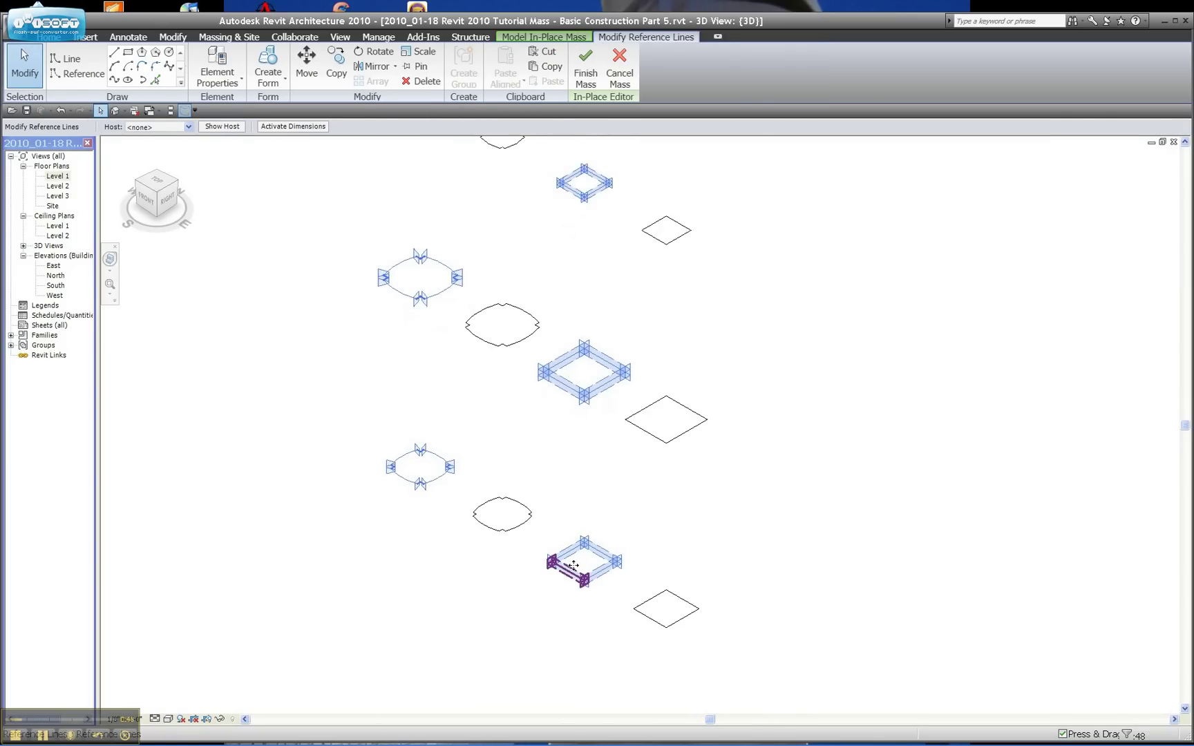
pyautogui.scroll(-4, 553, 568)
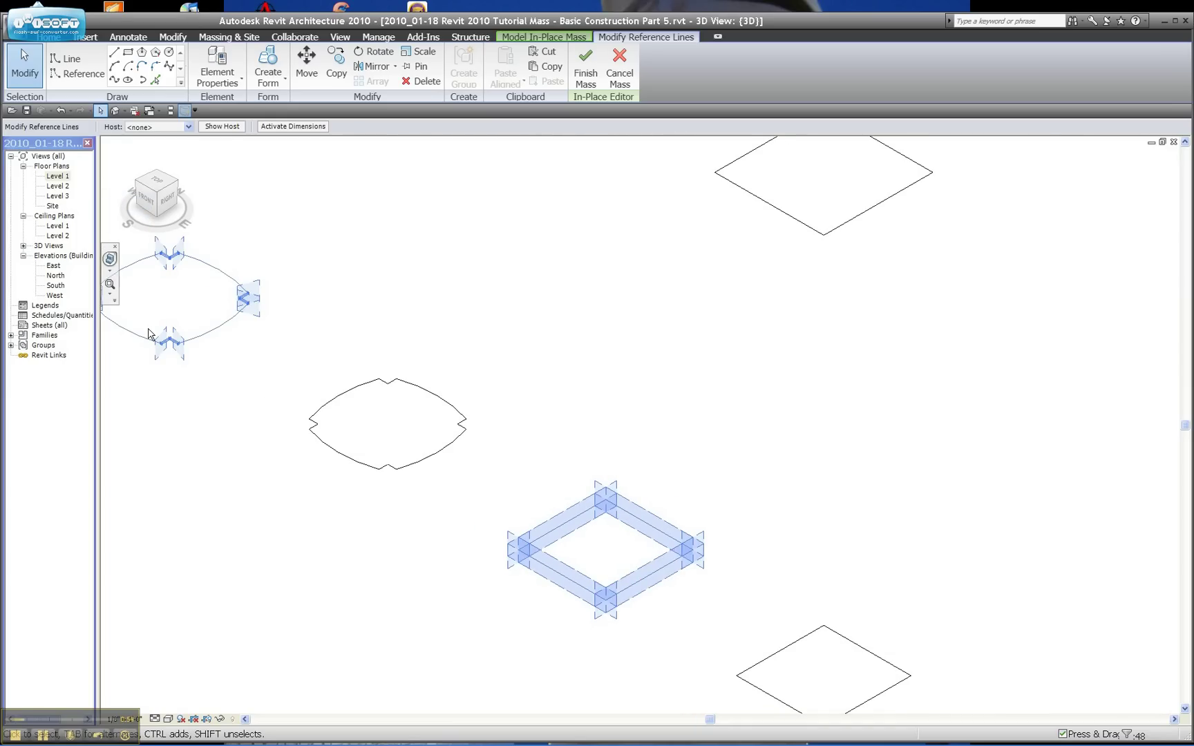
pyautogui.scroll(5, 166, 346)
pyautogui.scroll(-6, 405, 448)
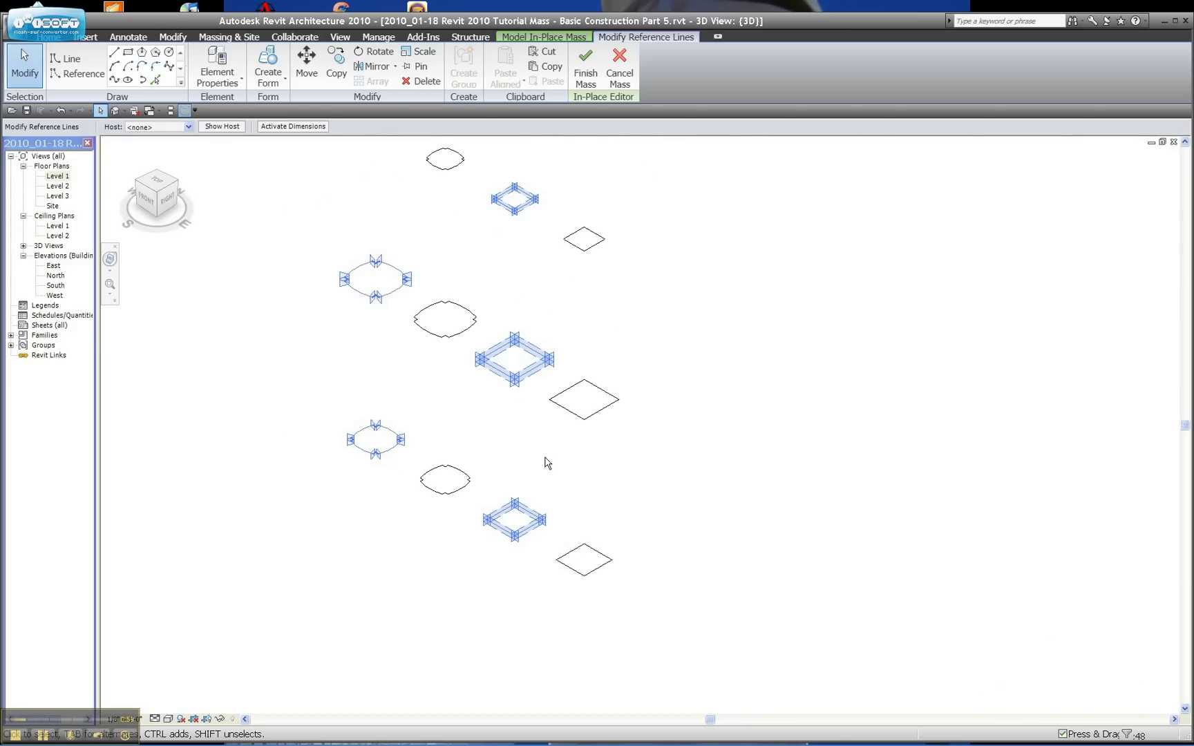
pyautogui.scroll(-1, 546, 464)
pyautogui.keyDown('shift'); pyautogui.moveTo(382, 567); pyautogui.dragTo(456, 588, button='middle'); pyautogui.keyUp('shift')
pyautogui.scroll(2, 613, 293)
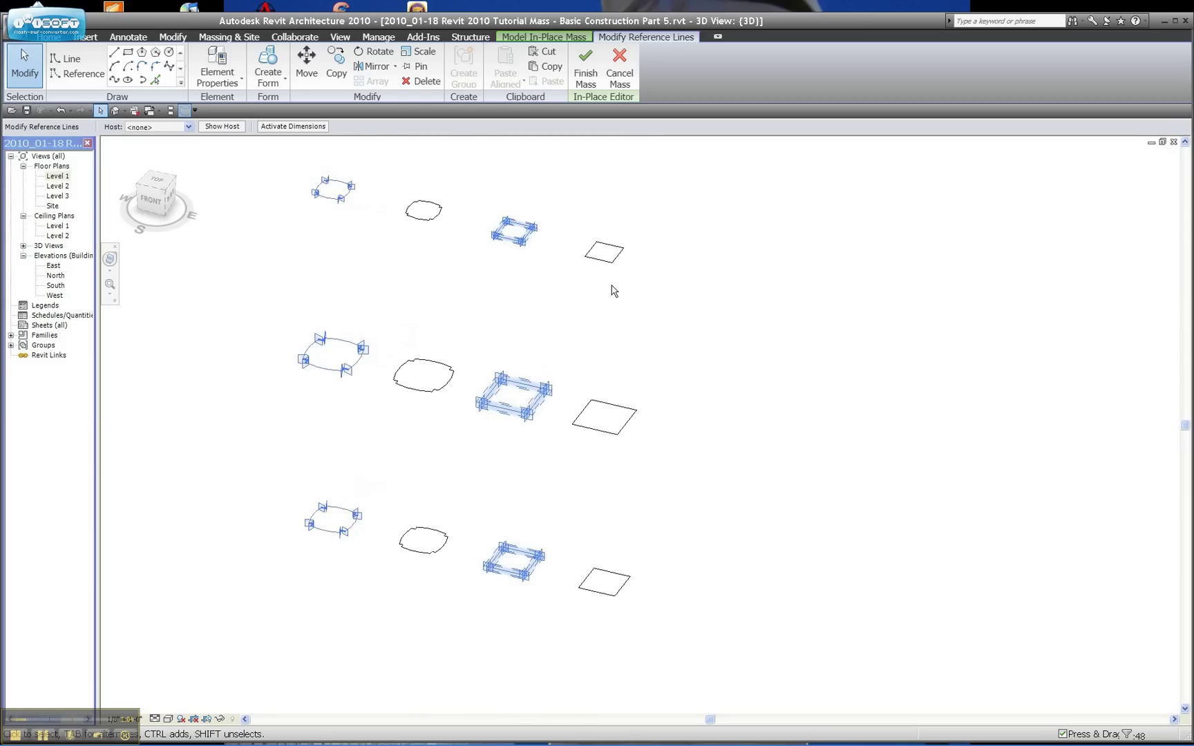
pyautogui.click(681, 244)
# Create one form from the three square model-line profiles and another from the three square reference-line profiles
pyautogui.moveTo(660, 211); pyautogui.dragTo(578, 620)
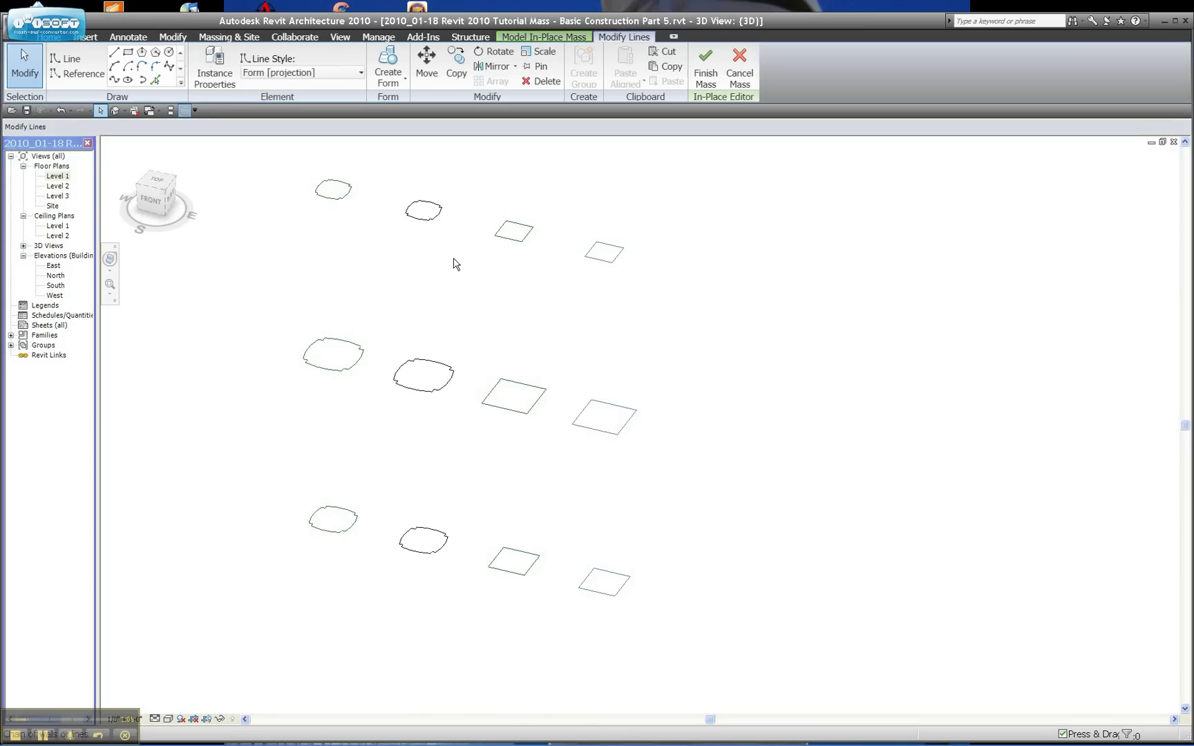
pyautogui.click(389, 61)
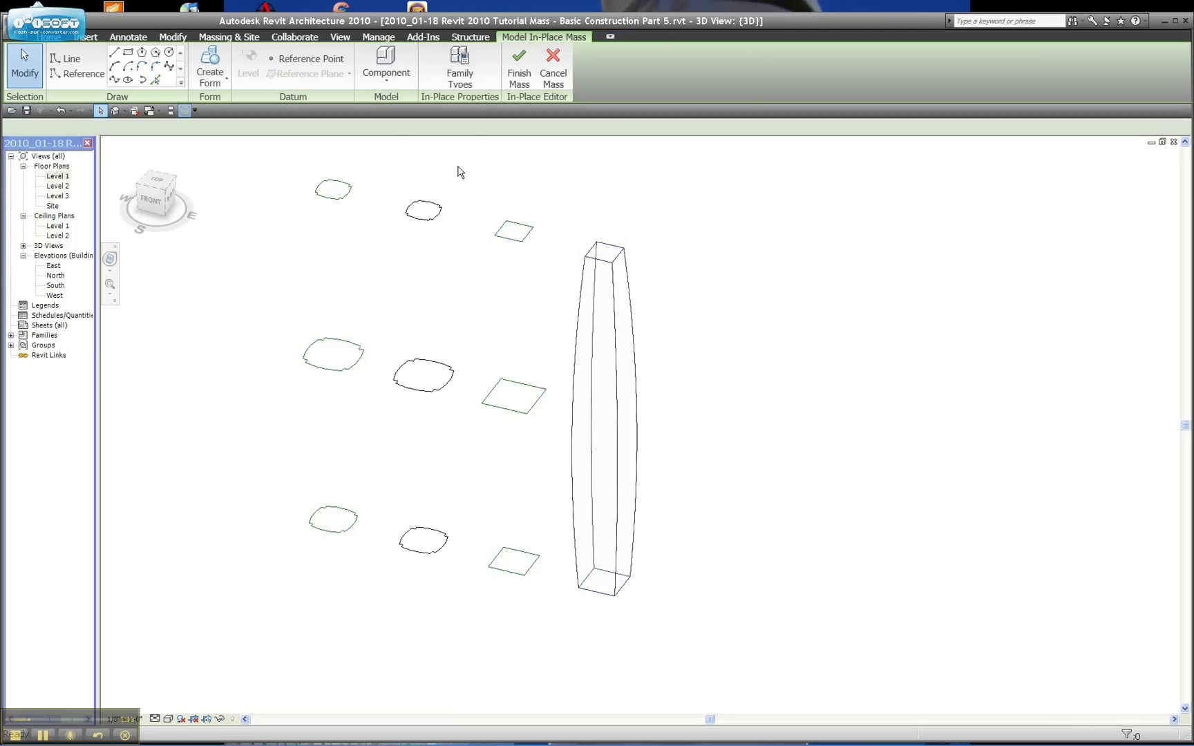
pyautogui.moveTo(557, 199); pyautogui.dragTo(481, 601)
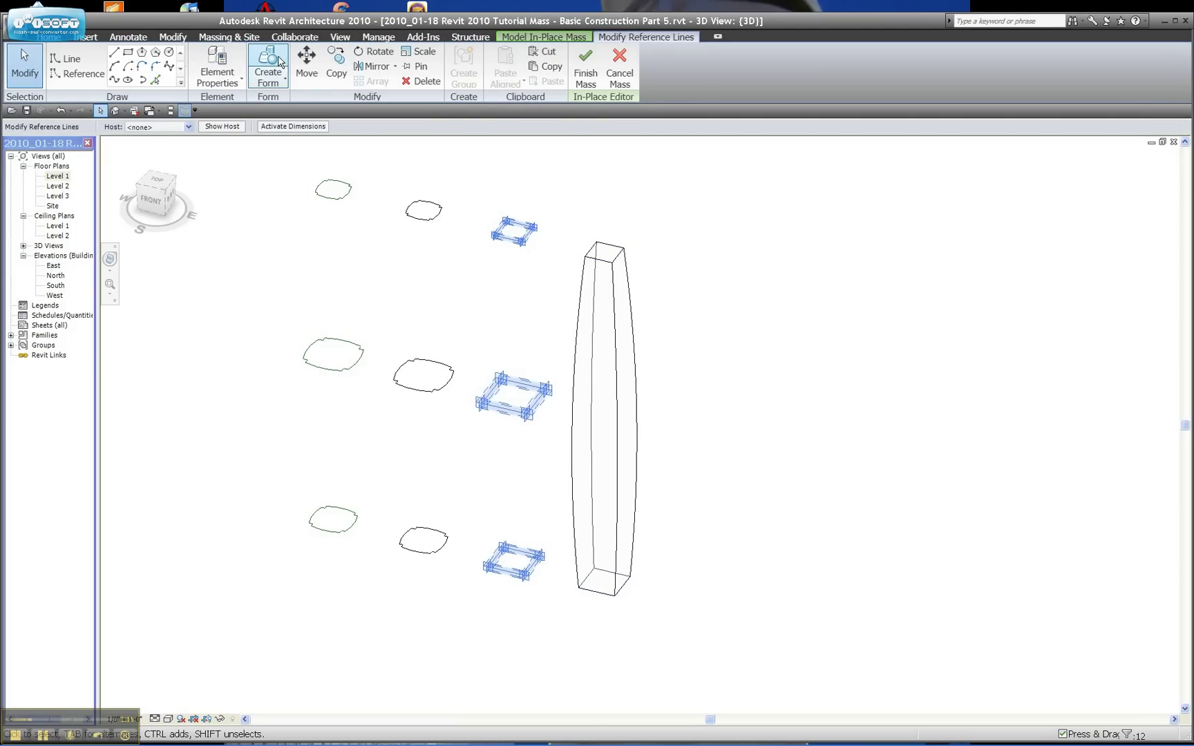
pyautogui.click(268, 62)
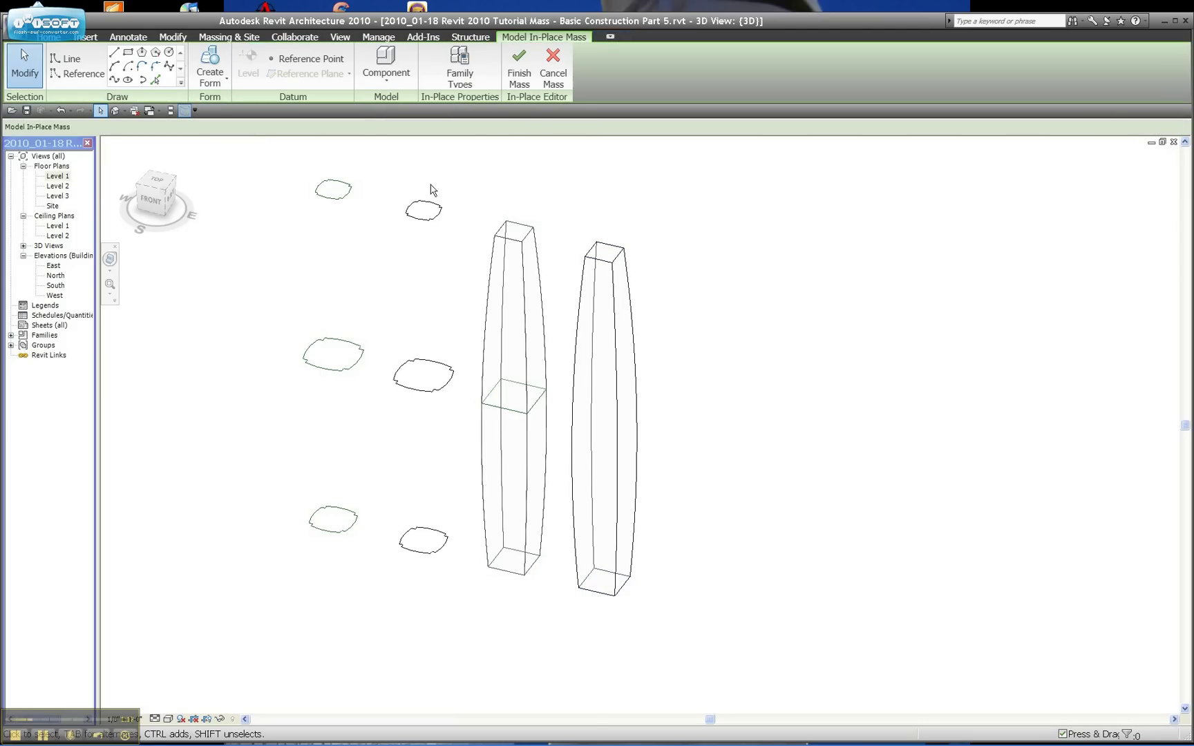
# Create one form from the notched curved model-line profiles and another from the notched curved reference-line profiles
pyautogui.moveTo(450, 179); pyautogui.dragTo(398, 553)
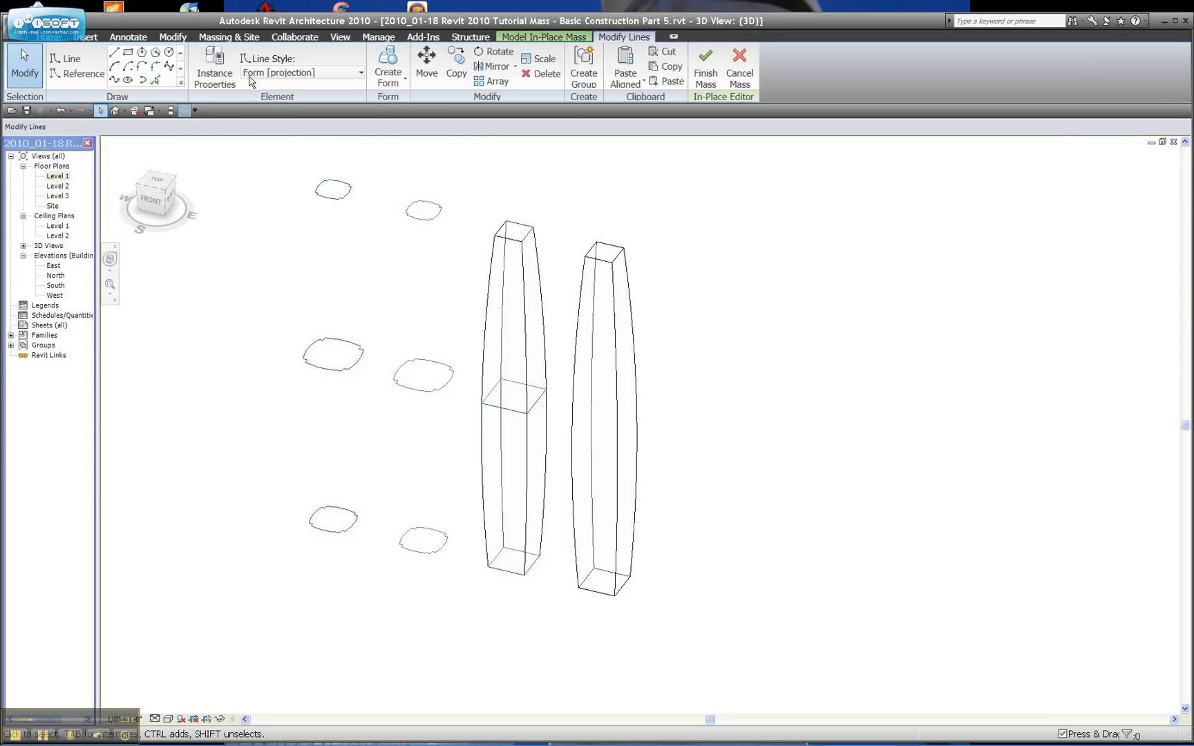
pyautogui.click(389, 72)
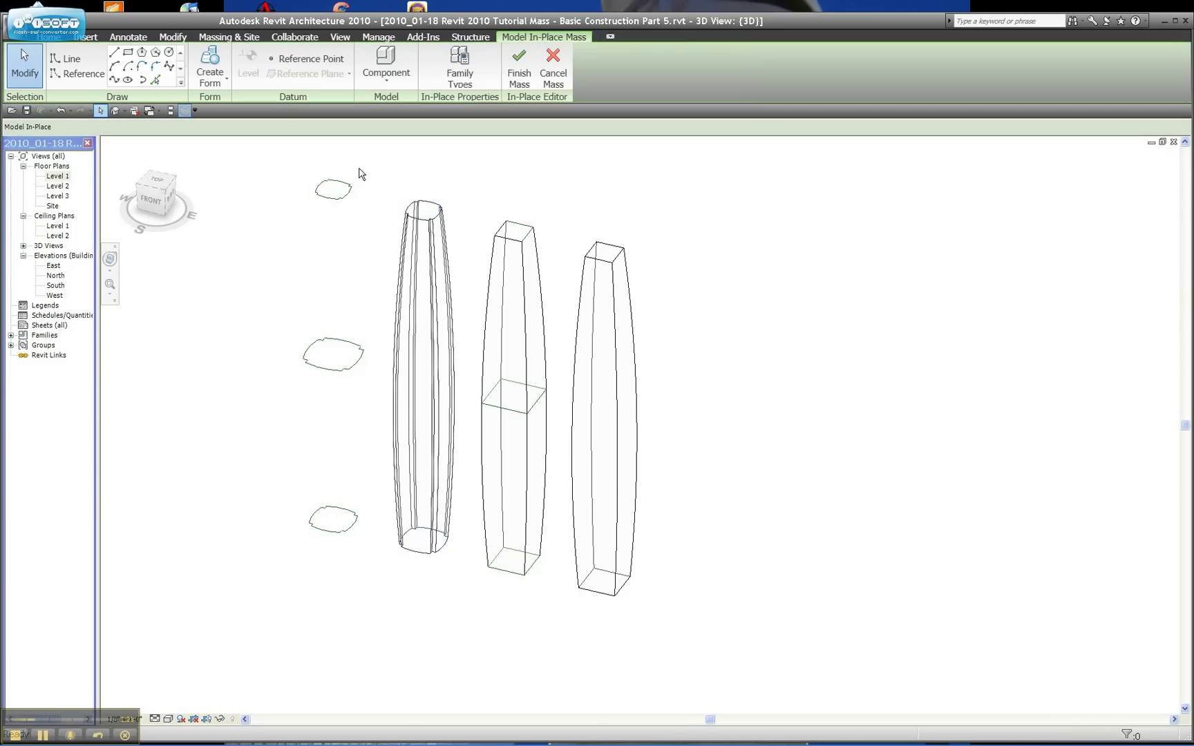
pyautogui.moveTo(357, 163); pyautogui.dragTo(299, 541)
pyautogui.press('Escape')
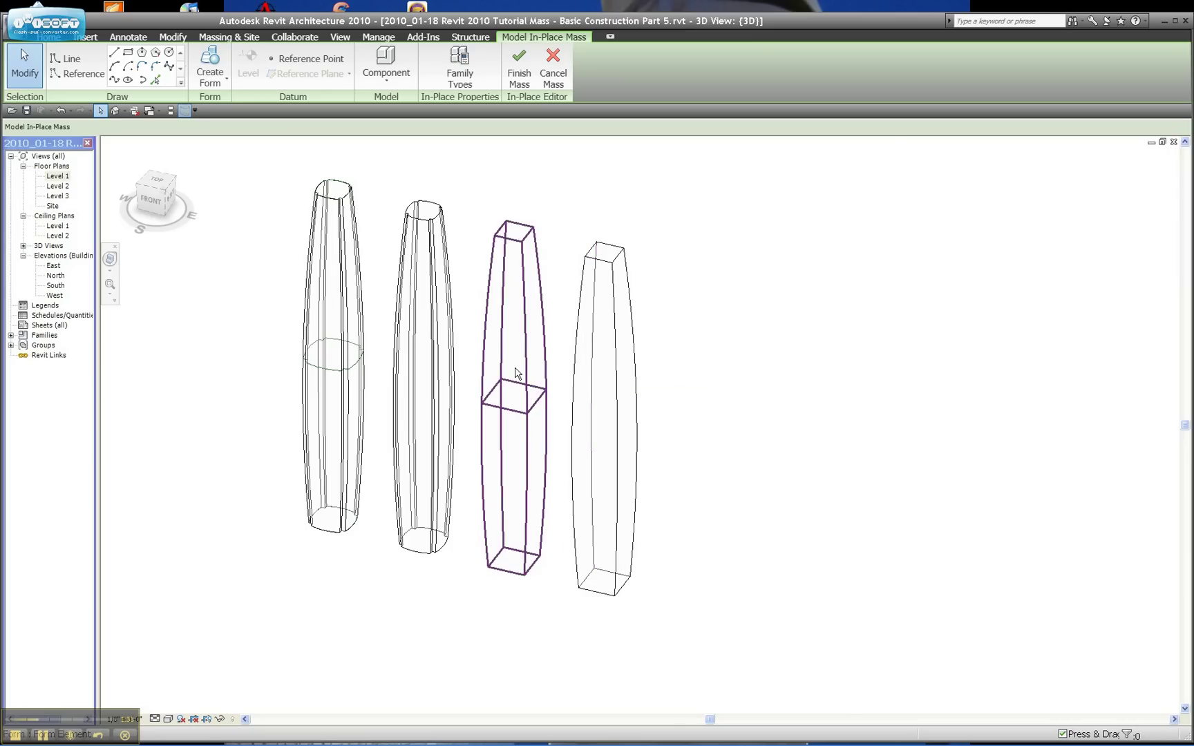
# Delete the two square forms to compare how their source profiles are treated, and undo both deletions
pyautogui.press('Tab')
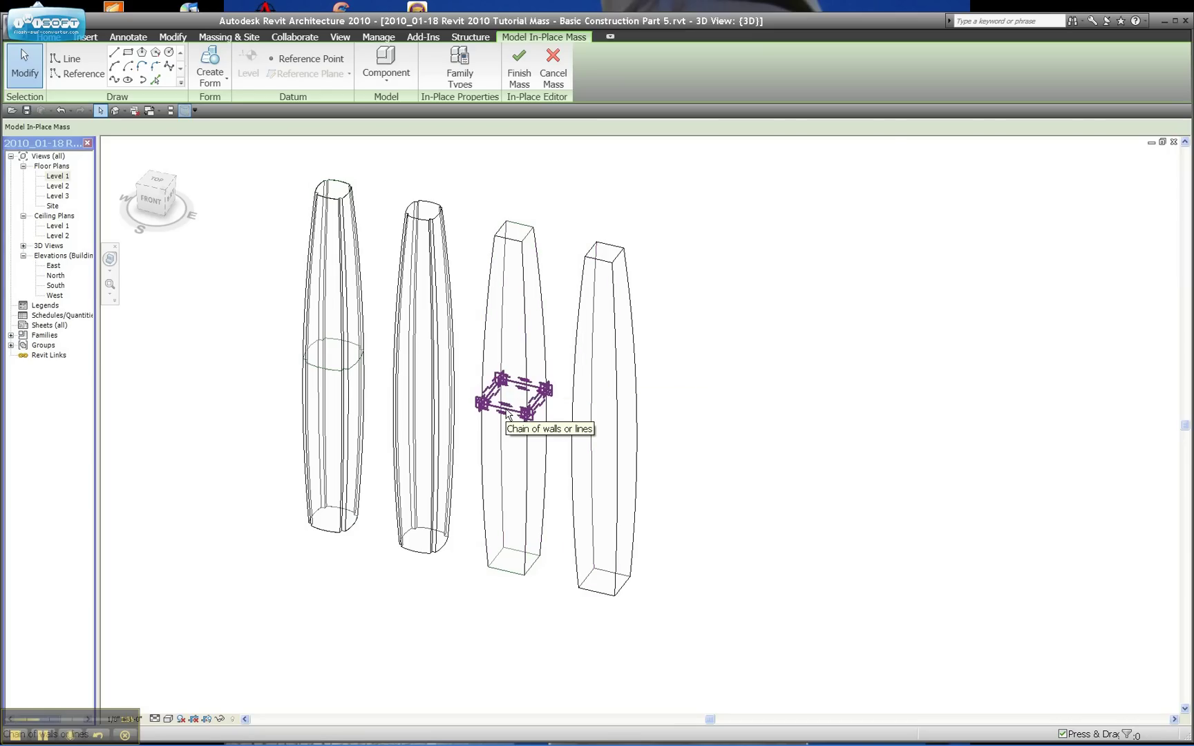
pyautogui.press('Tab')
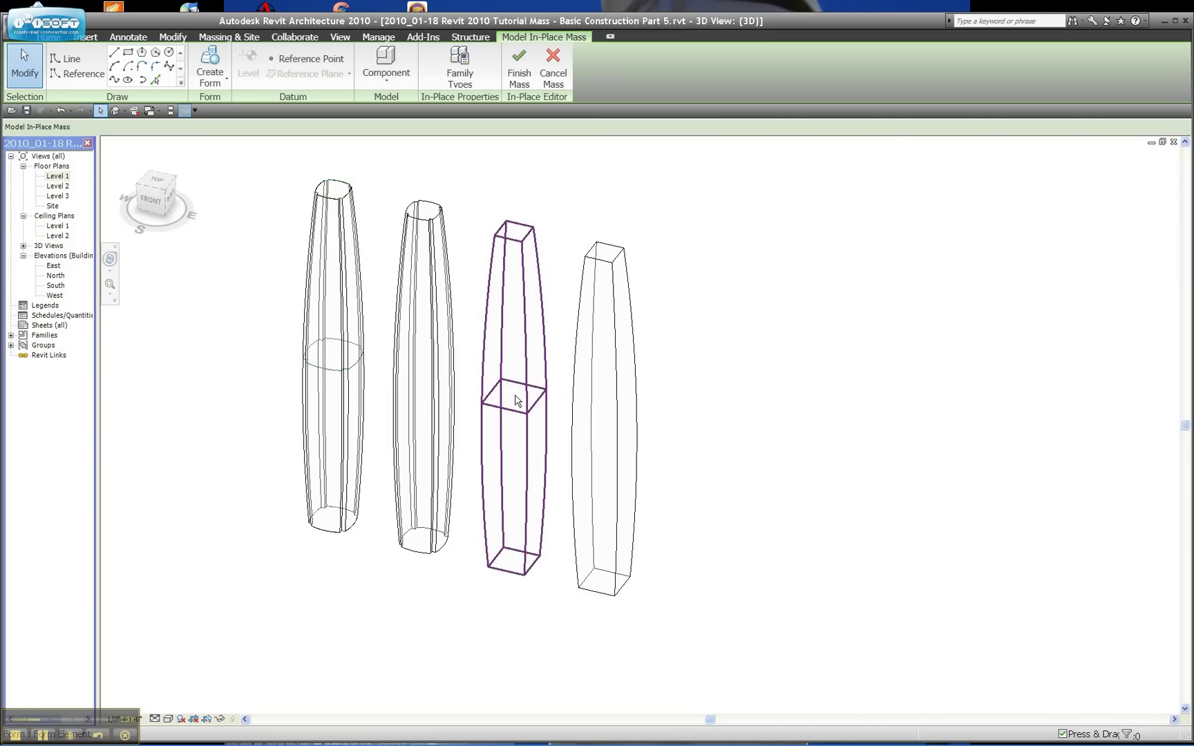
pyautogui.press('Tab')
pyautogui.click(604, 390)
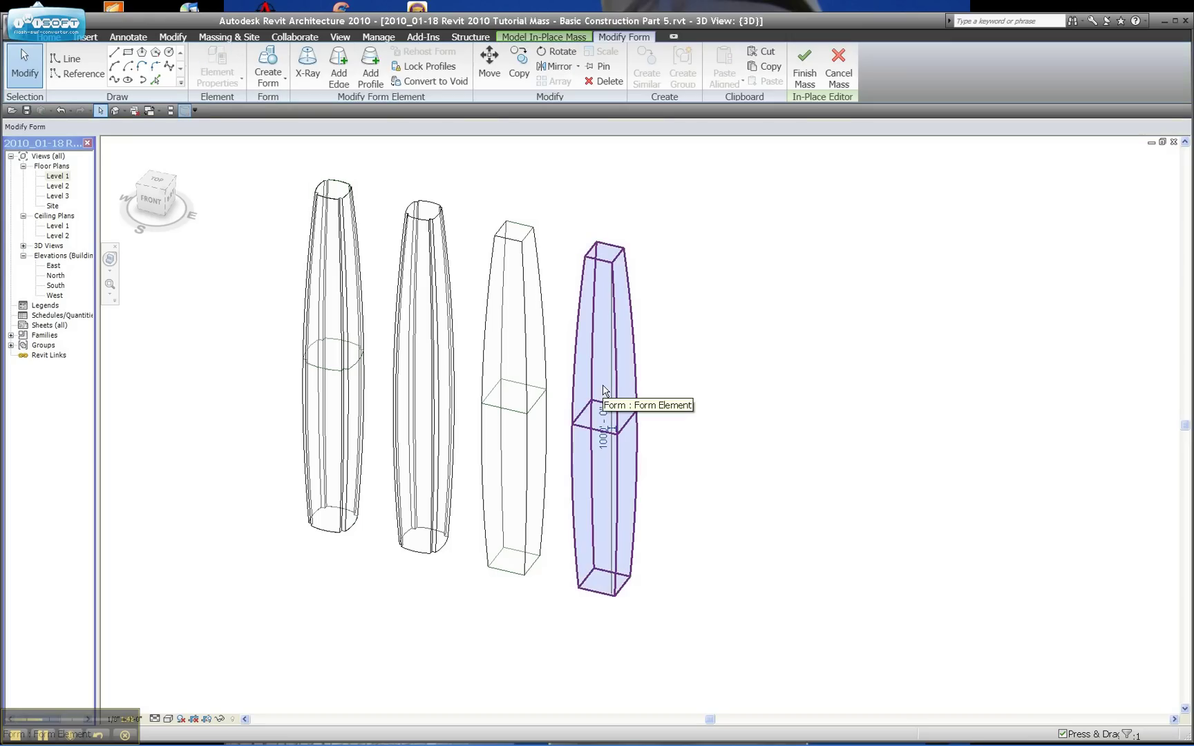
pyautogui.press('Delete')
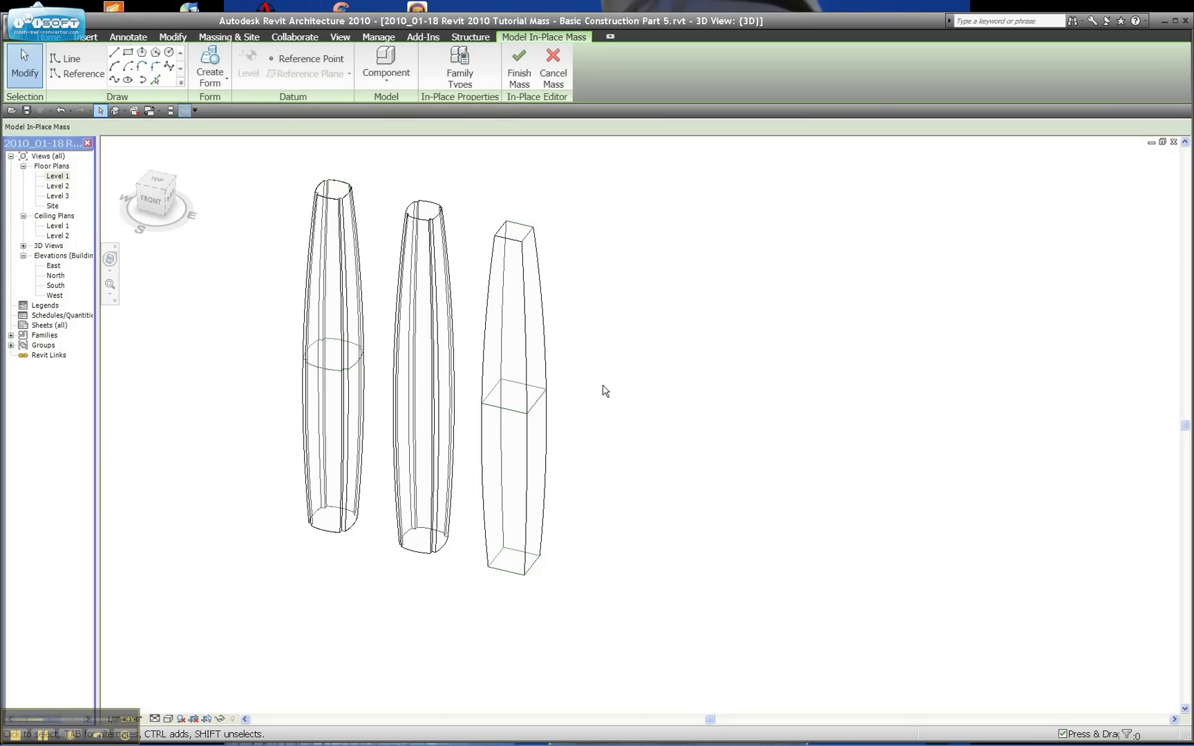
pyautogui.click(542, 360)
pyautogui.press('Delete')
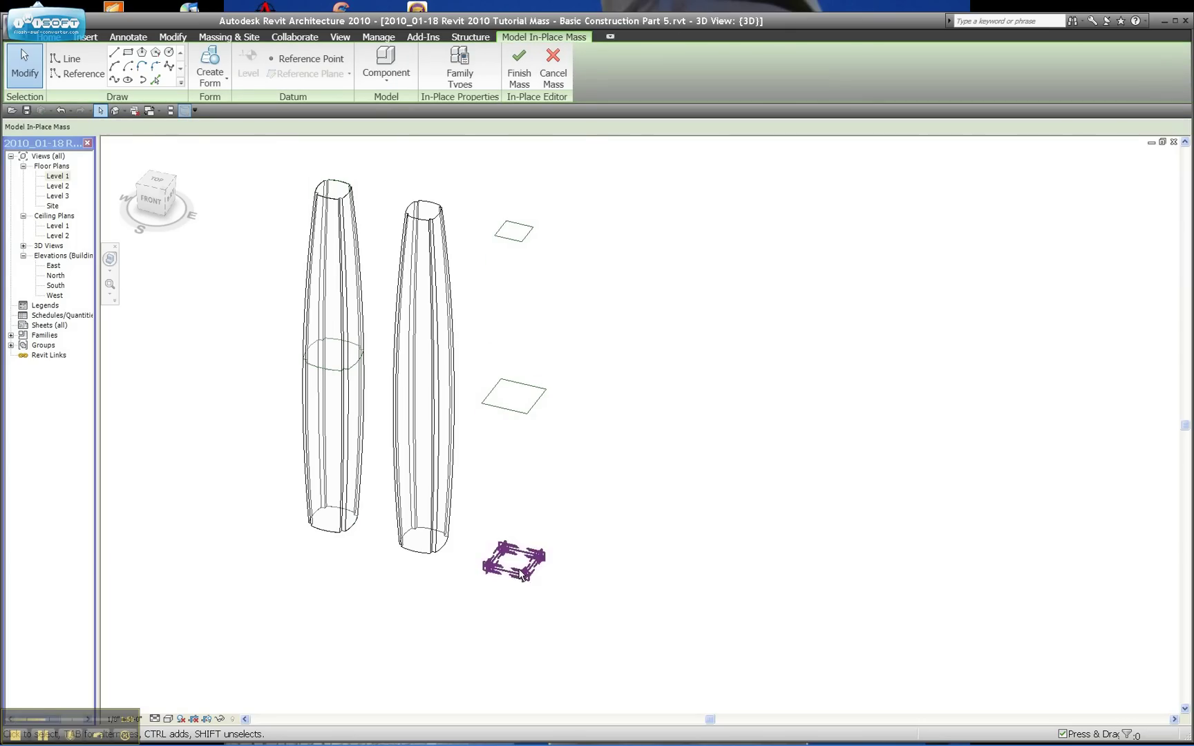
pyautogui.click(60, 111)
pyautogui.click(61, 111)
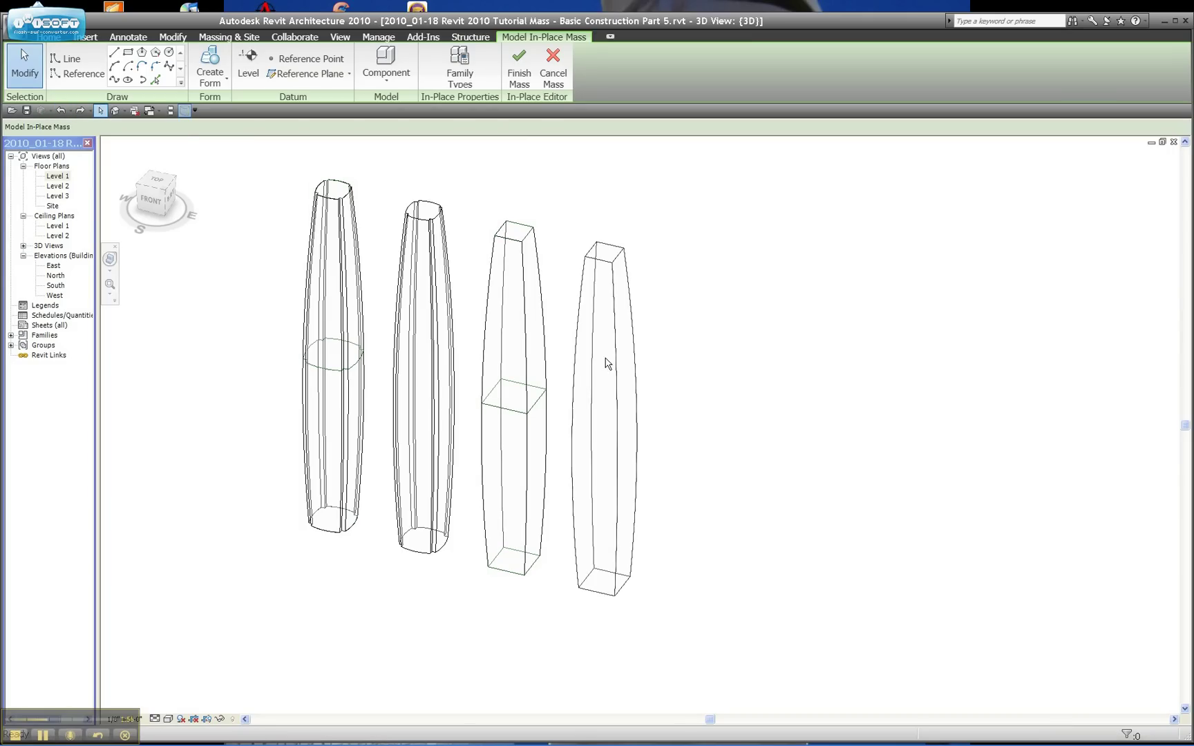
# Examine how the faces, profile chain and whole form can be selected on the two square forms, and clear the selection
pyautogui.click(606, 382)
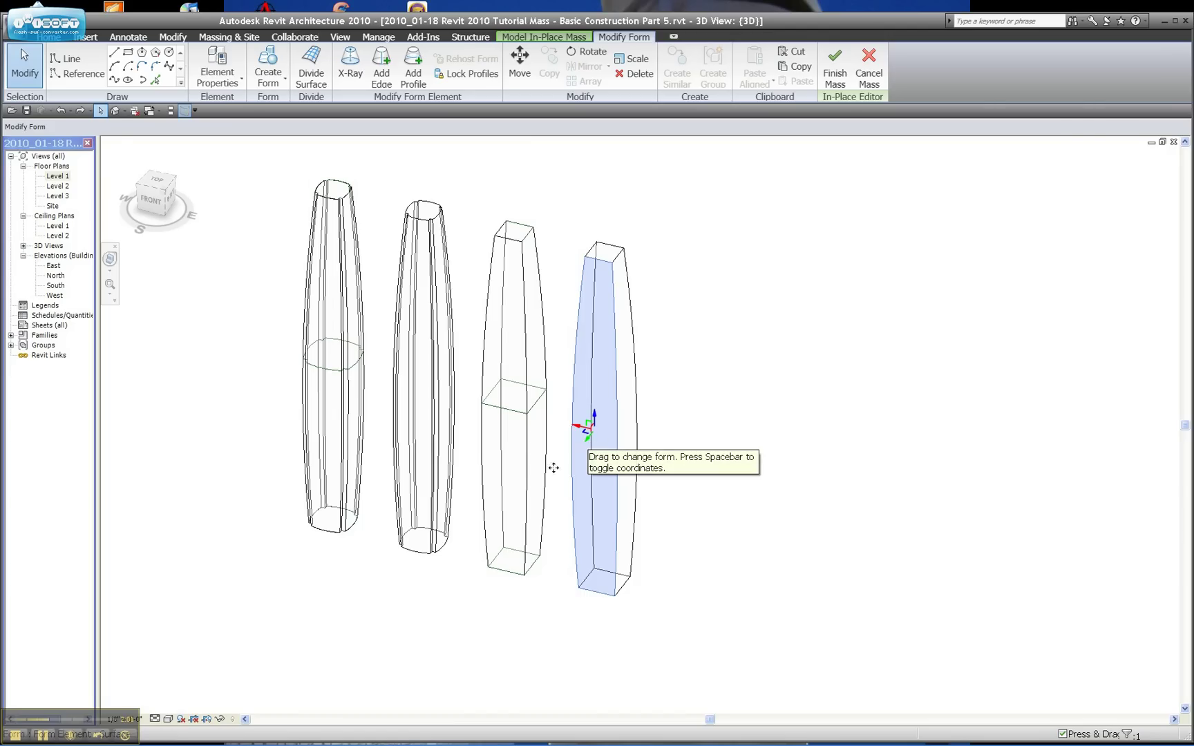
pyautogui.click(513, 354)
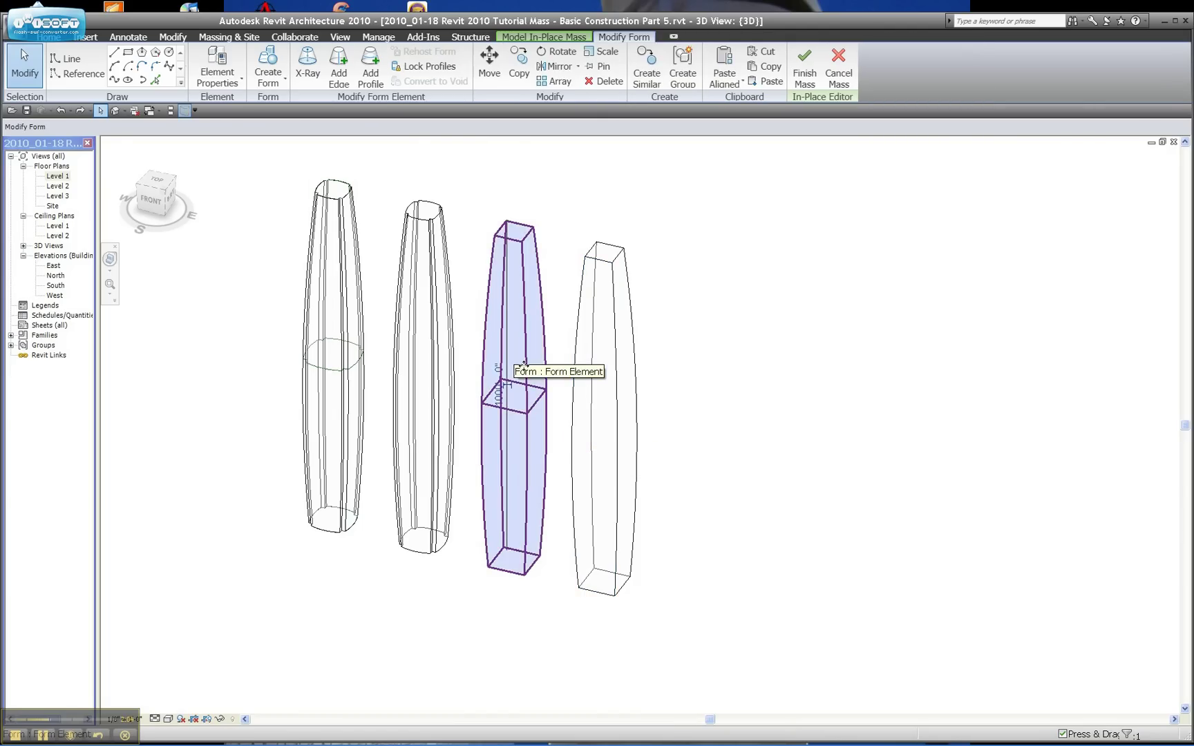
pyautogui.press('Tab')
pyautogui.press('Tab')
pyautogui.press('Tab')
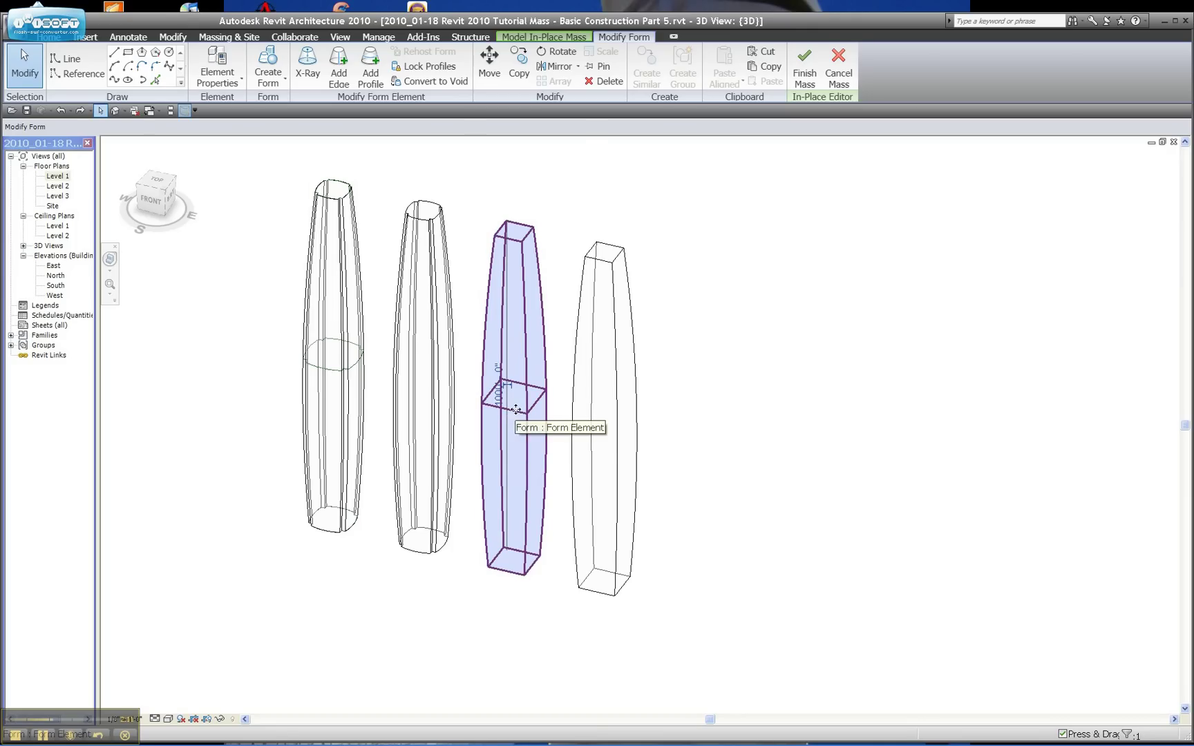
pyautogui.scroll(1, 515, 415)
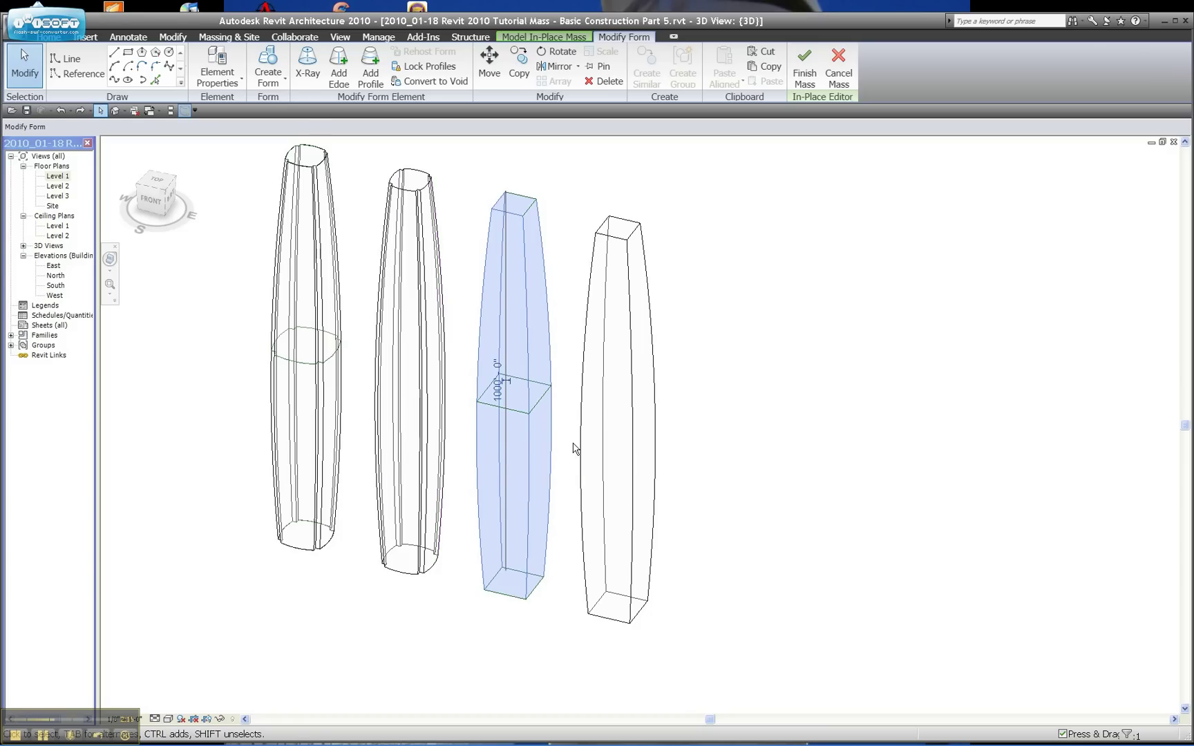
pyautogui.scroll(-3, 458, 438)
pyautogui.scroll(1, 383, 342)
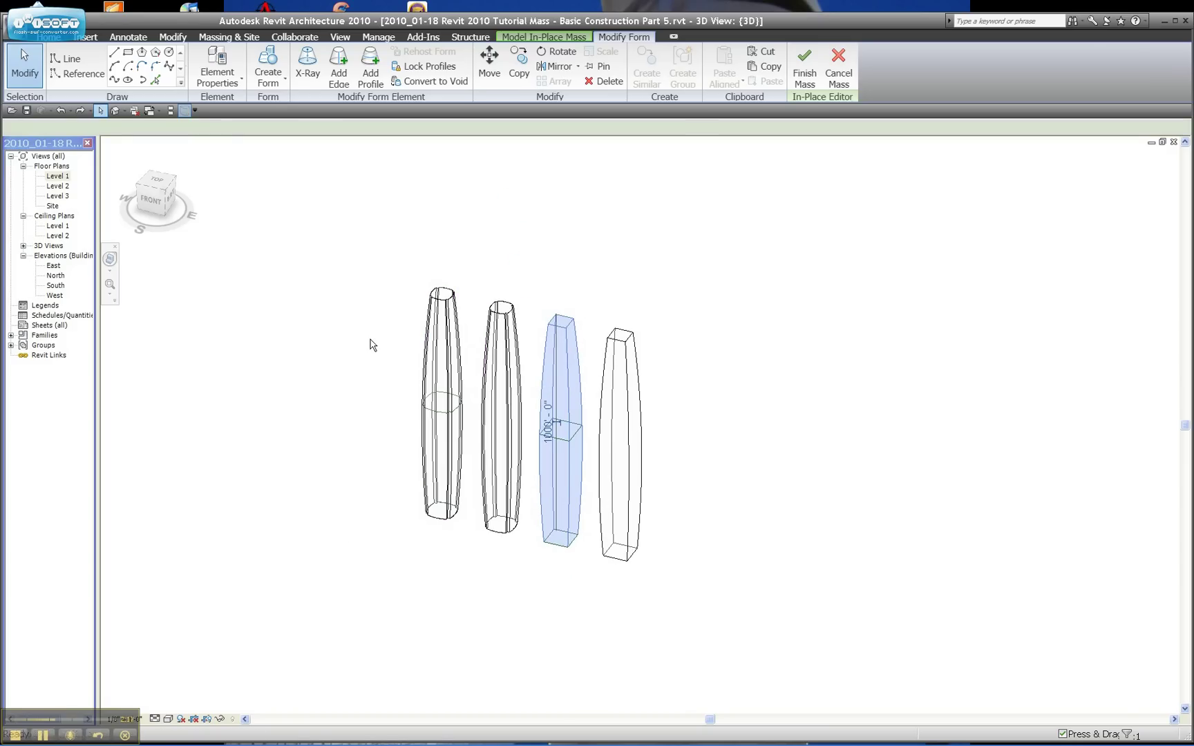
pyautogui.click(382, 344)
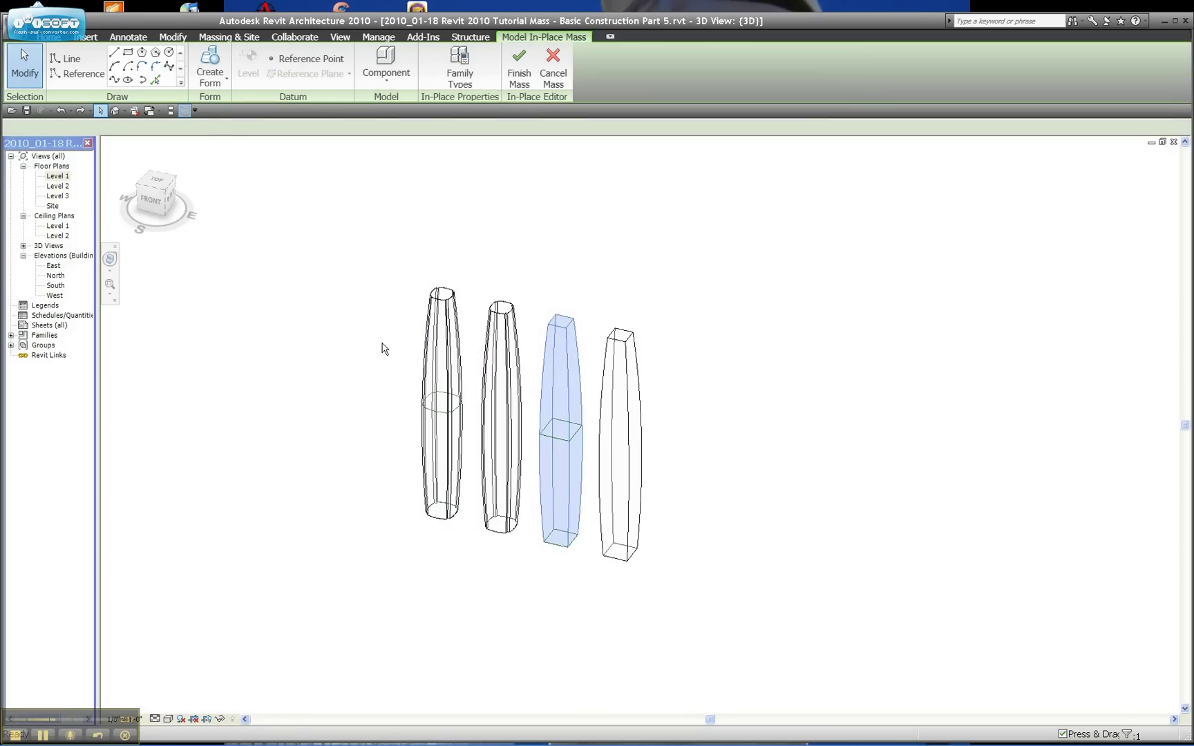
# Select the middle reference-line profile chain of the notched form and tile the Level 2 plan beside the 3D view, zoomed to fit
pyautogui.click(437, 419)
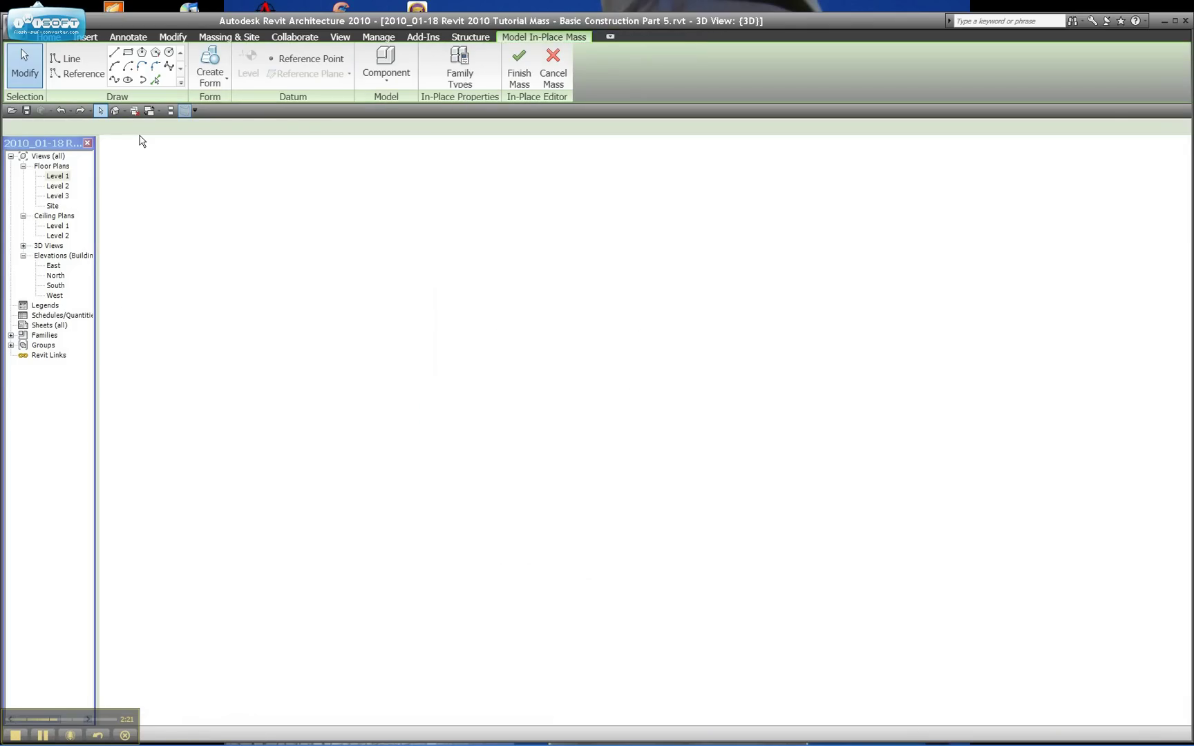
pyautogui.click(170, 110)
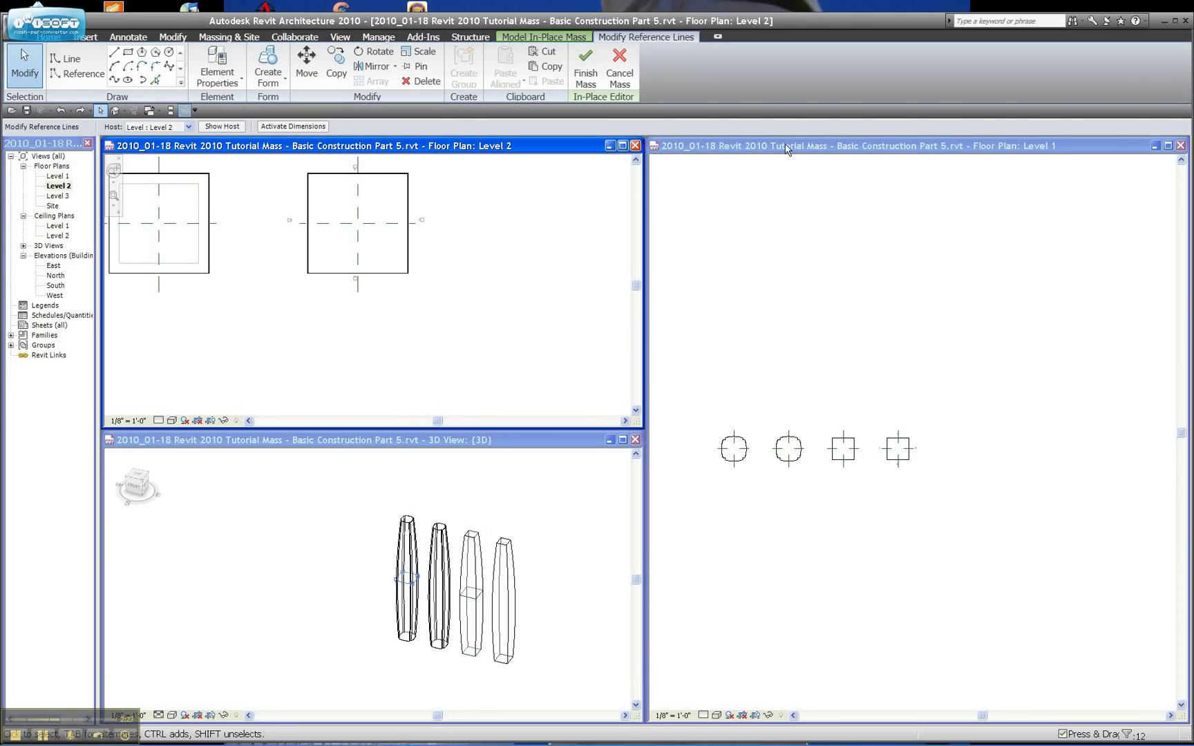
pyautogui.click(170, 111)
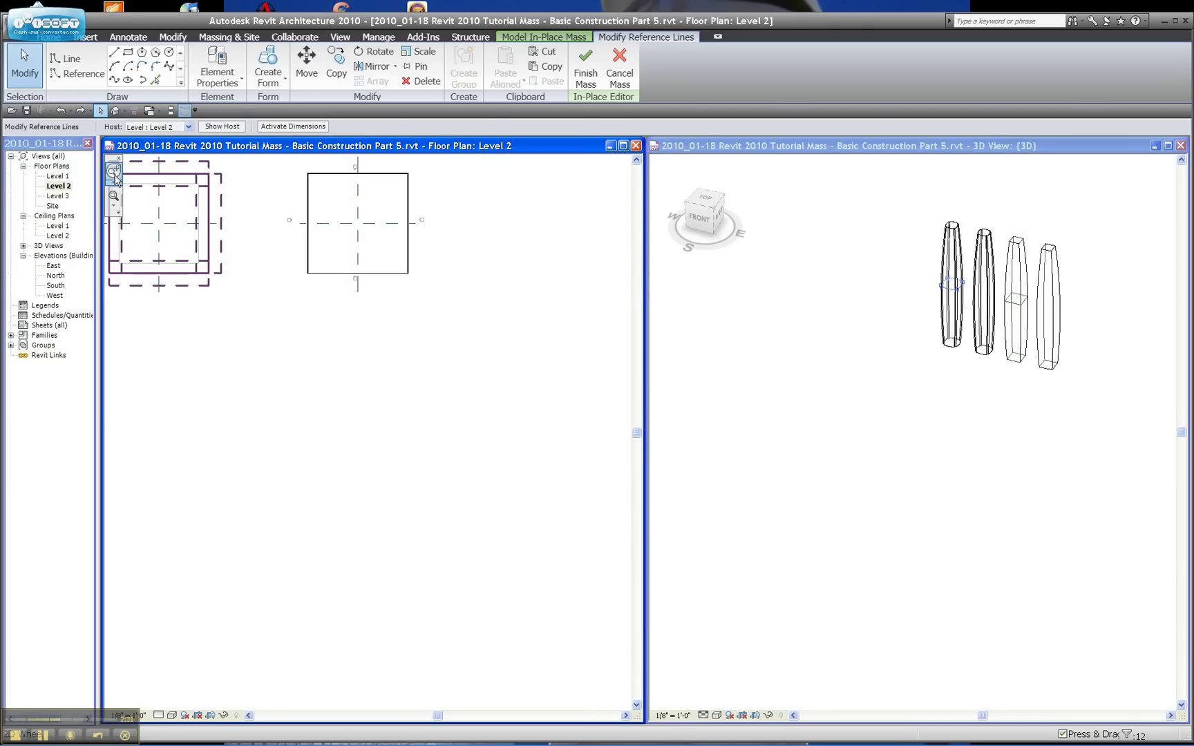
pyautogui.click(116, 208)
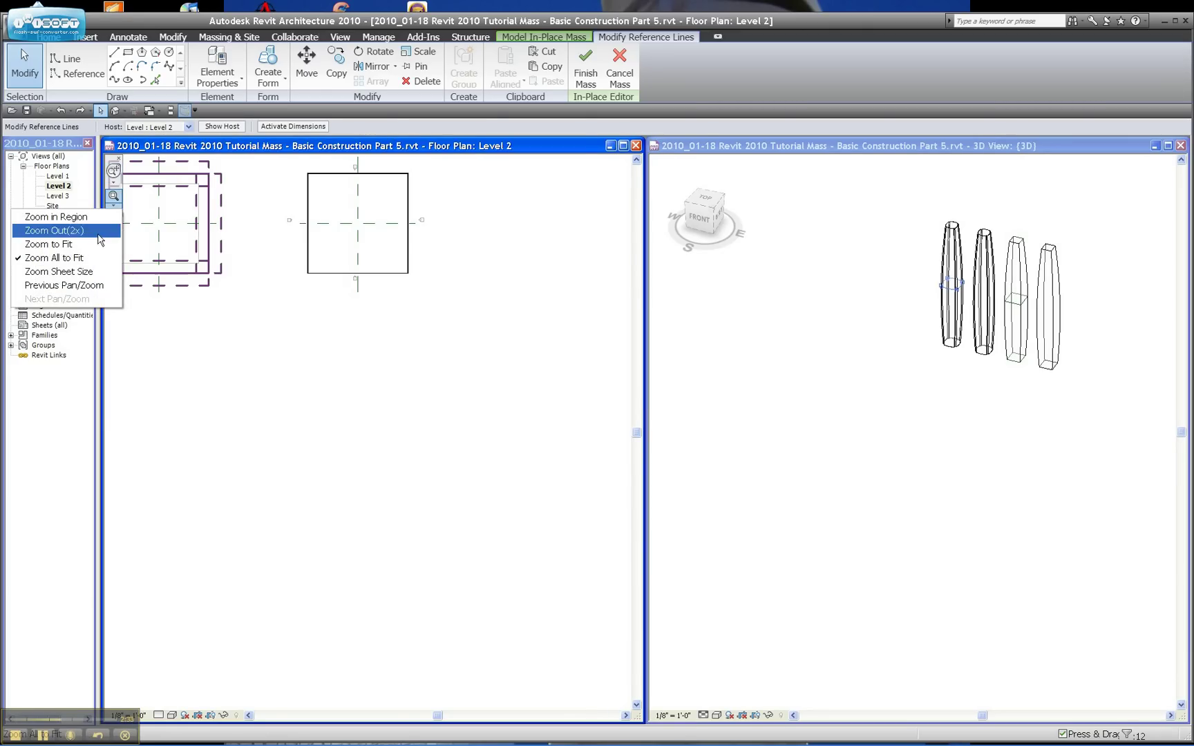
pyautogui.click(54, 257)
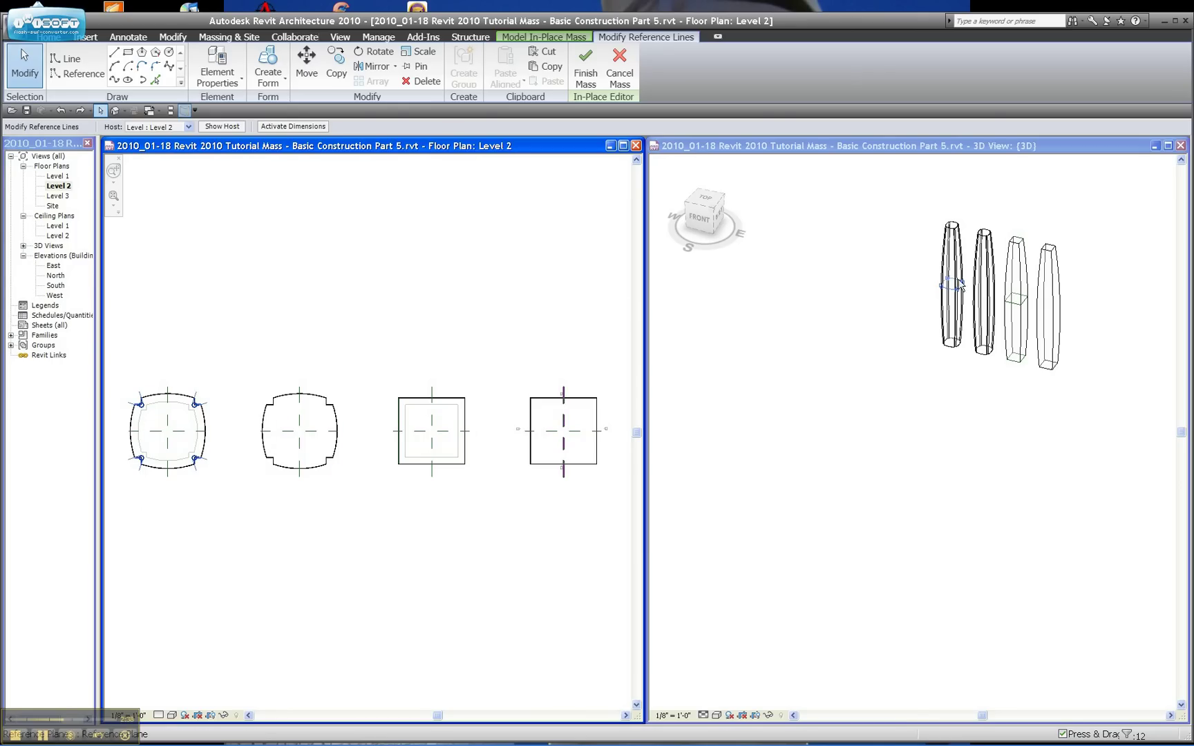
pyautogui.click(753, 184)
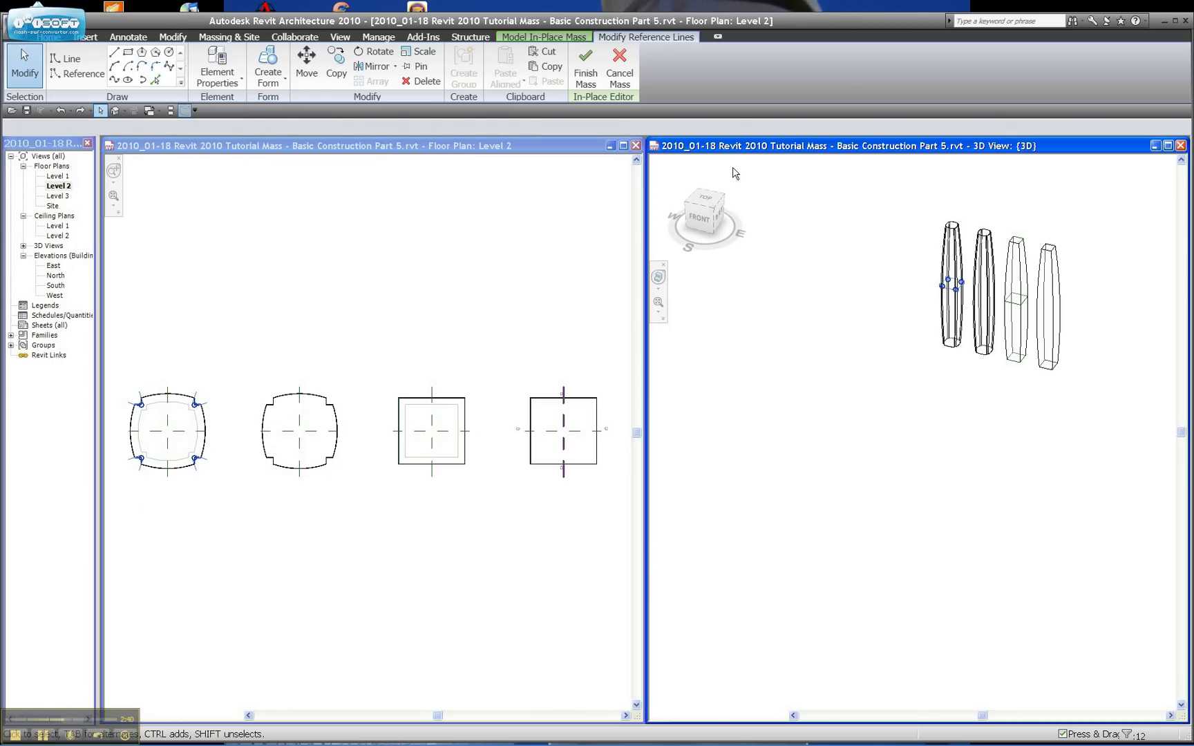
pyautogui.click(734, 166)
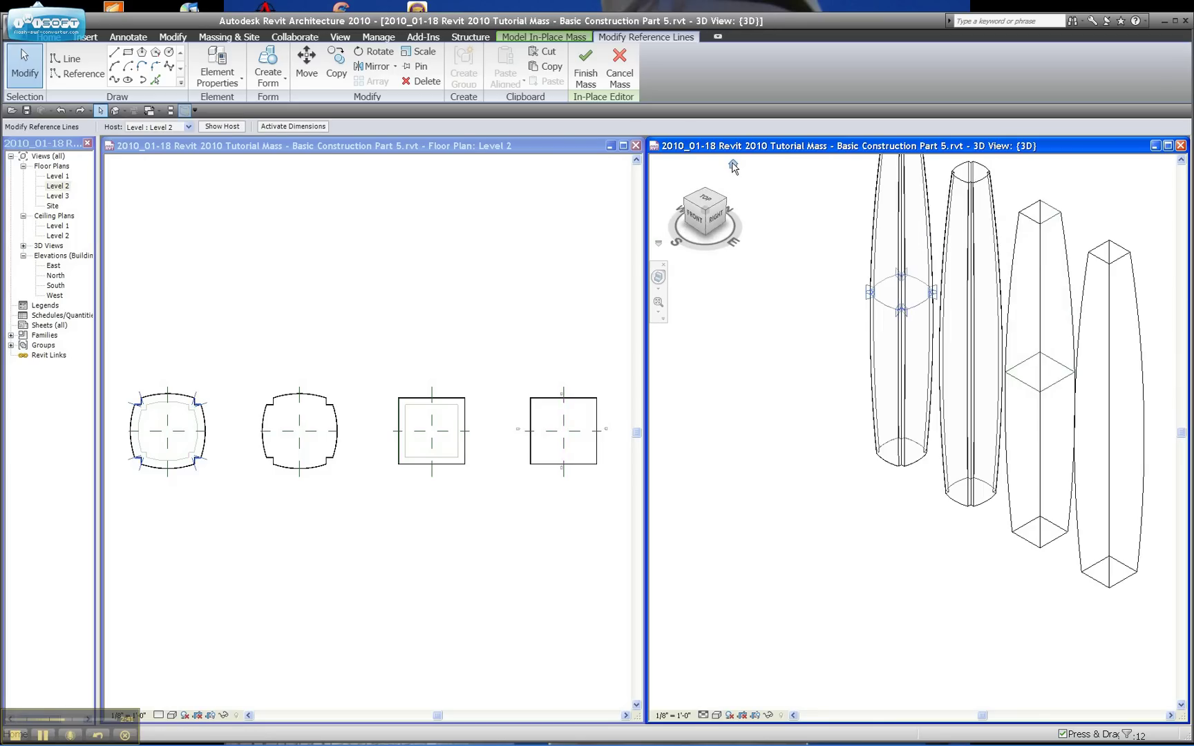
# Scale the selected reference-line profile numerically by 1.5 about its centre in the Level 2 plan, and clear the selection
pyautogui.click(452, 167)
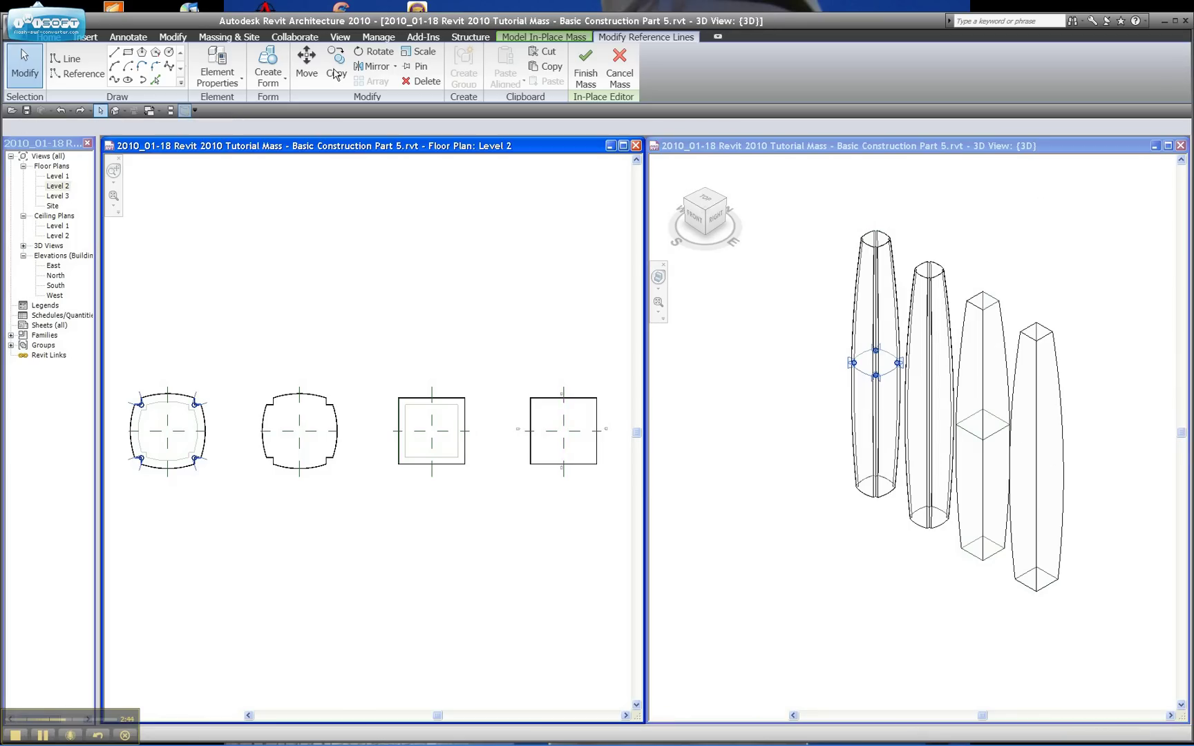
pyautogui.click(418, 54)
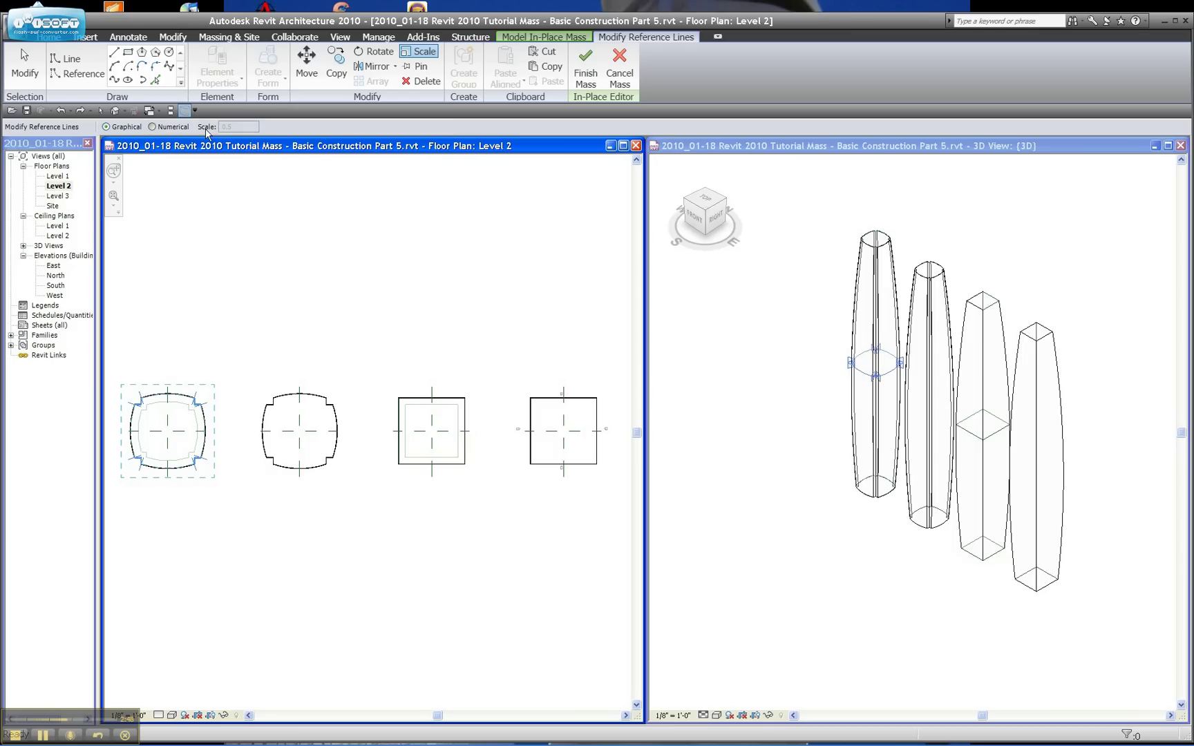
pyautogui.click(185, 128)
pyautogui.write('1.5')
pyautogui.click(167, 430)
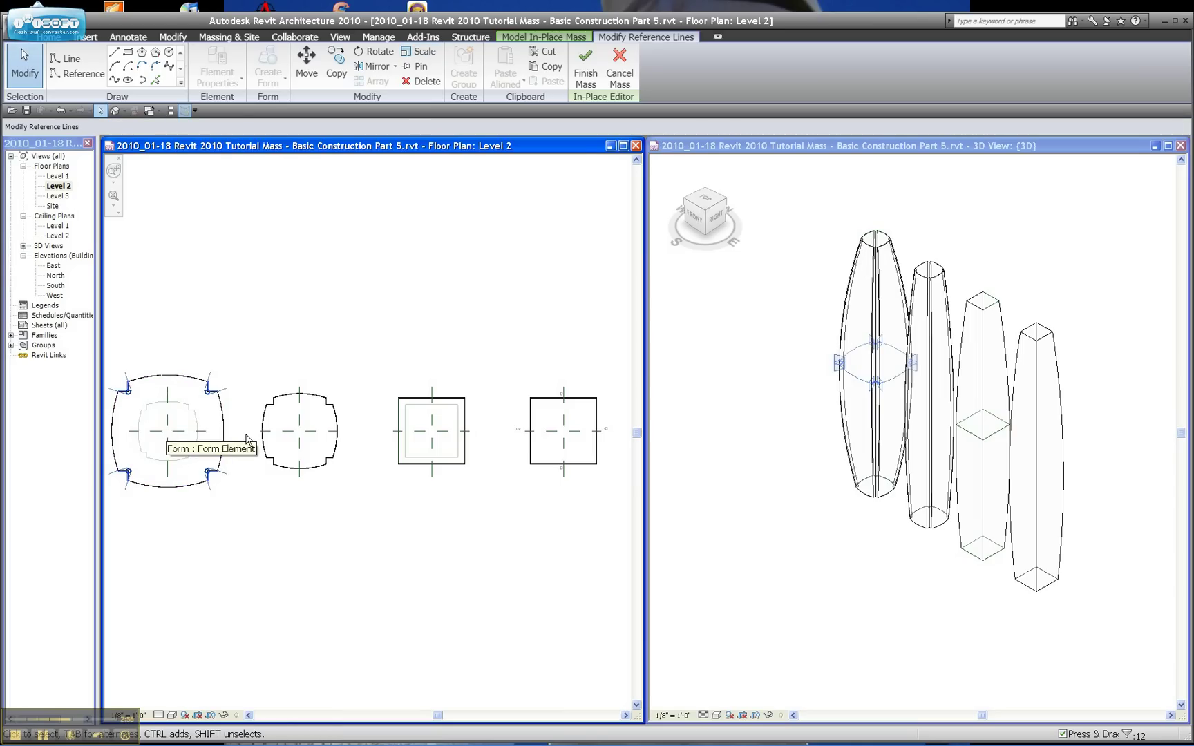
pyautogui.click(778, 407)
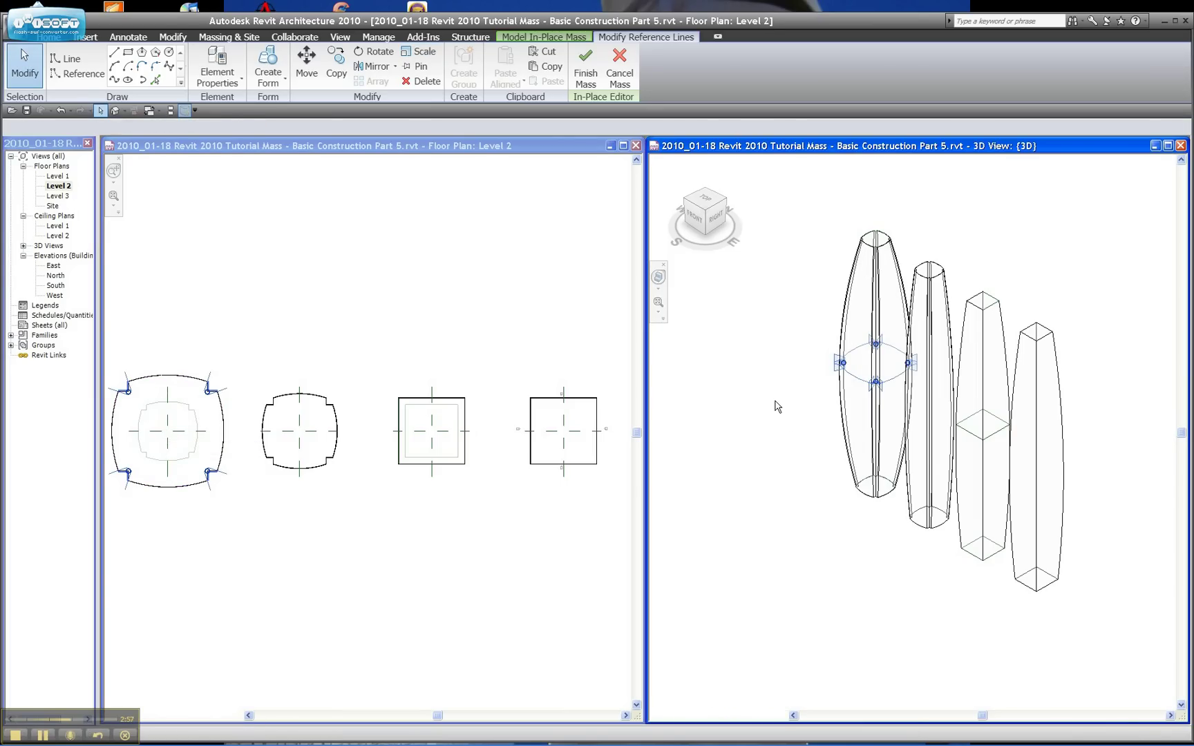
pyautogui.keyDown('shift'); pyautogui.moveTo(778, 407); pyautogui.dragTo(781, 456, button='middle'); pyautogui.keyUp('shift')
pyautogui.rightClick(834, 440)
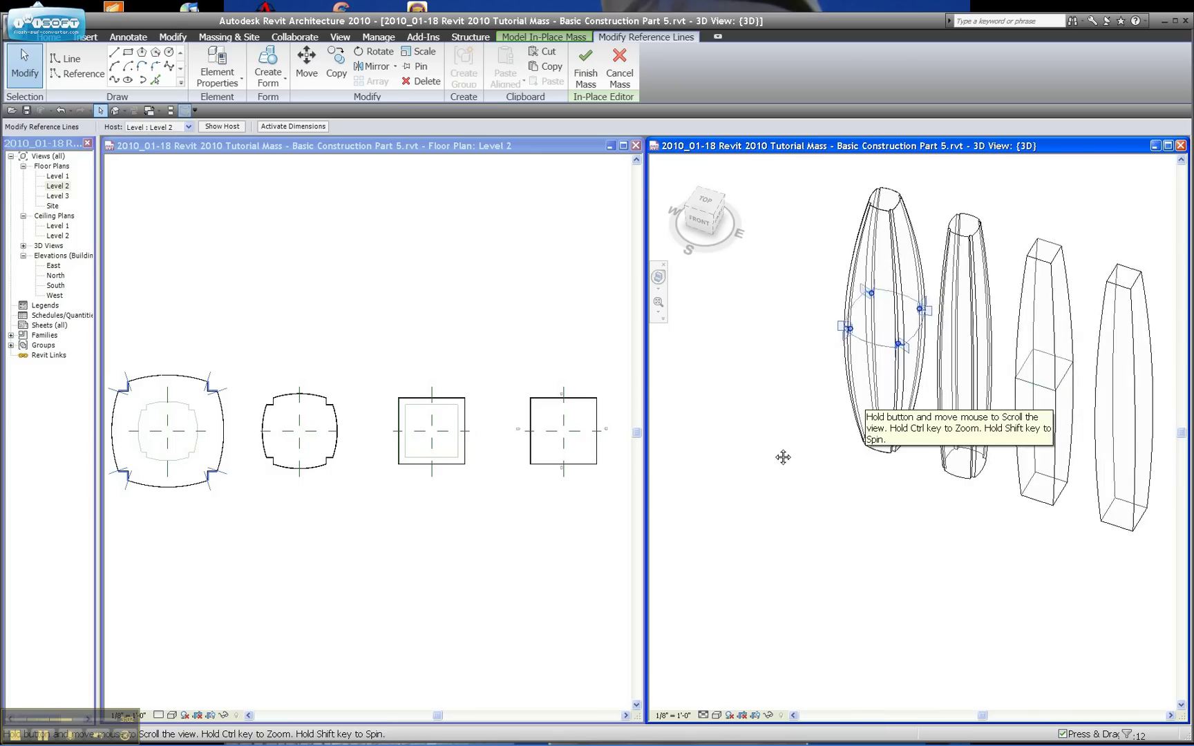
pyautogui.press('Escape')
pyautogui.scroll(1, 819, 396)
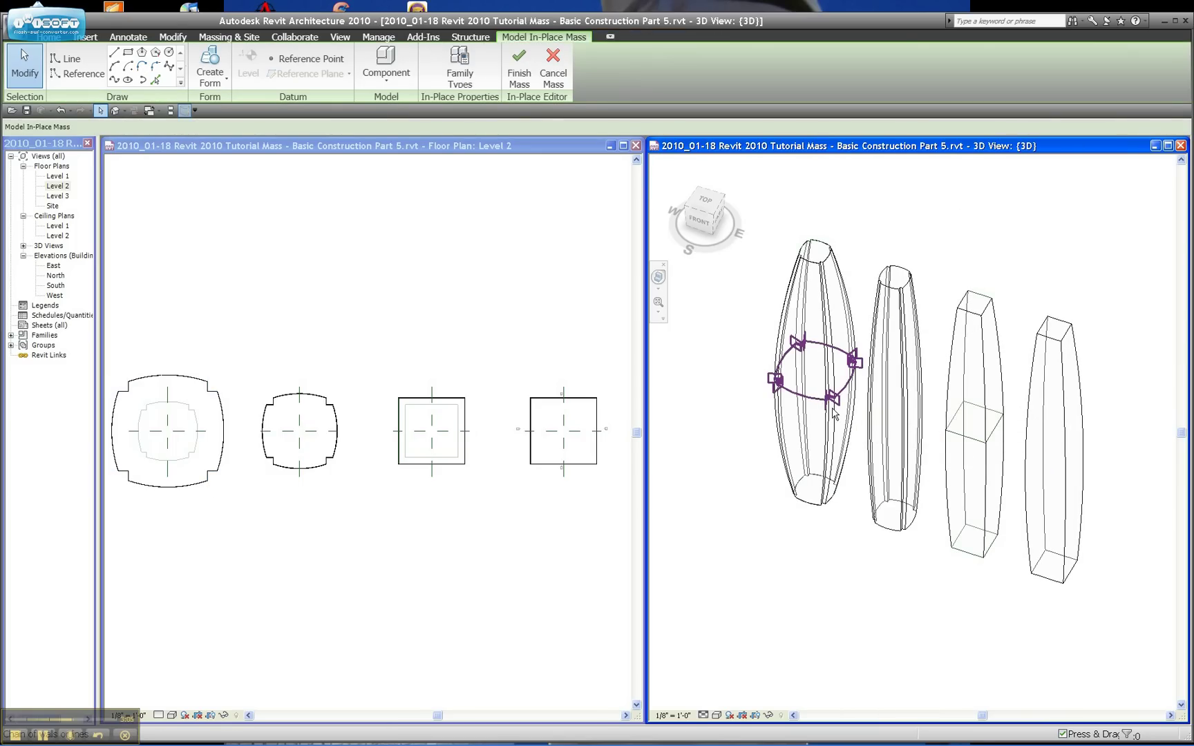
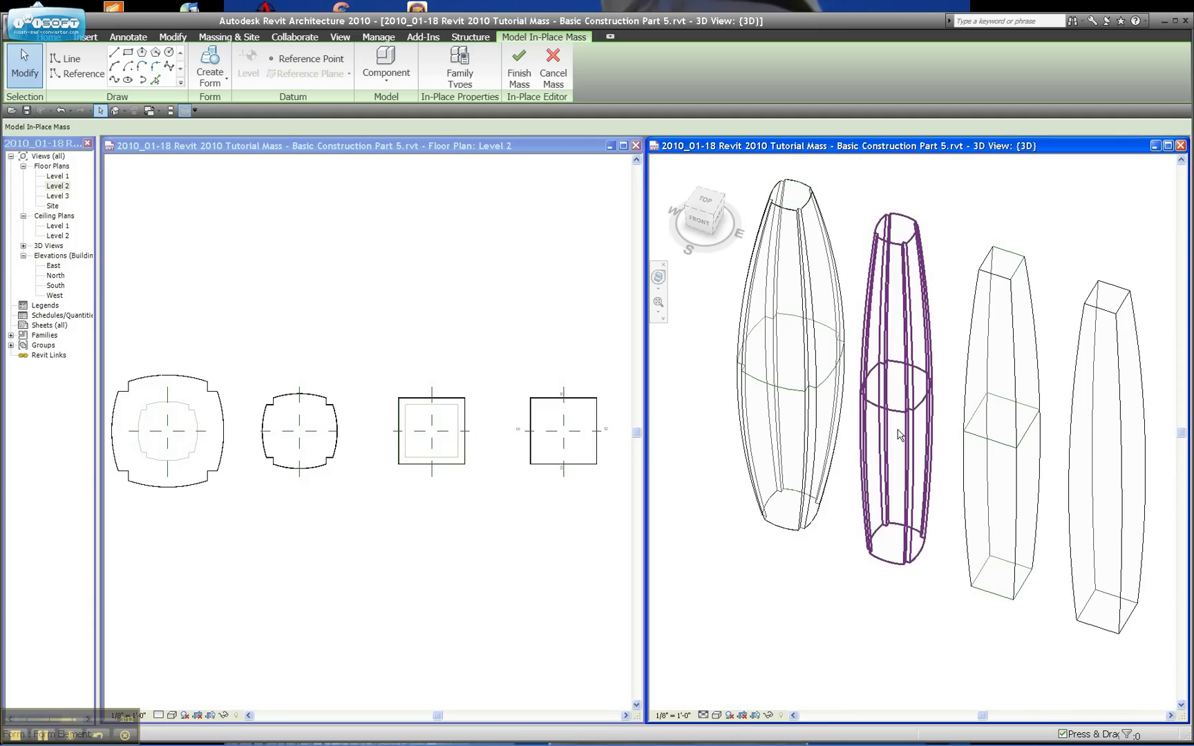
# Turn on X-Ray for the notched model-line form and deselect it
pyautogui.click(898, 434)
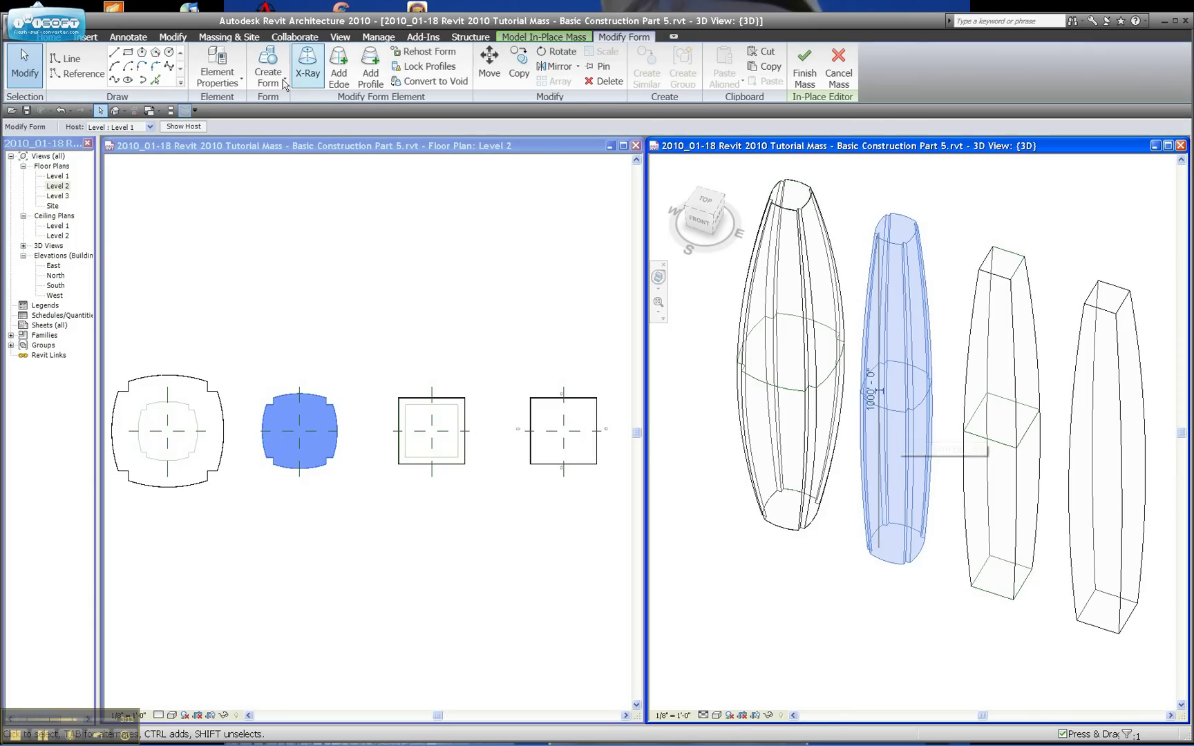
pyautogui.click(308, 66)
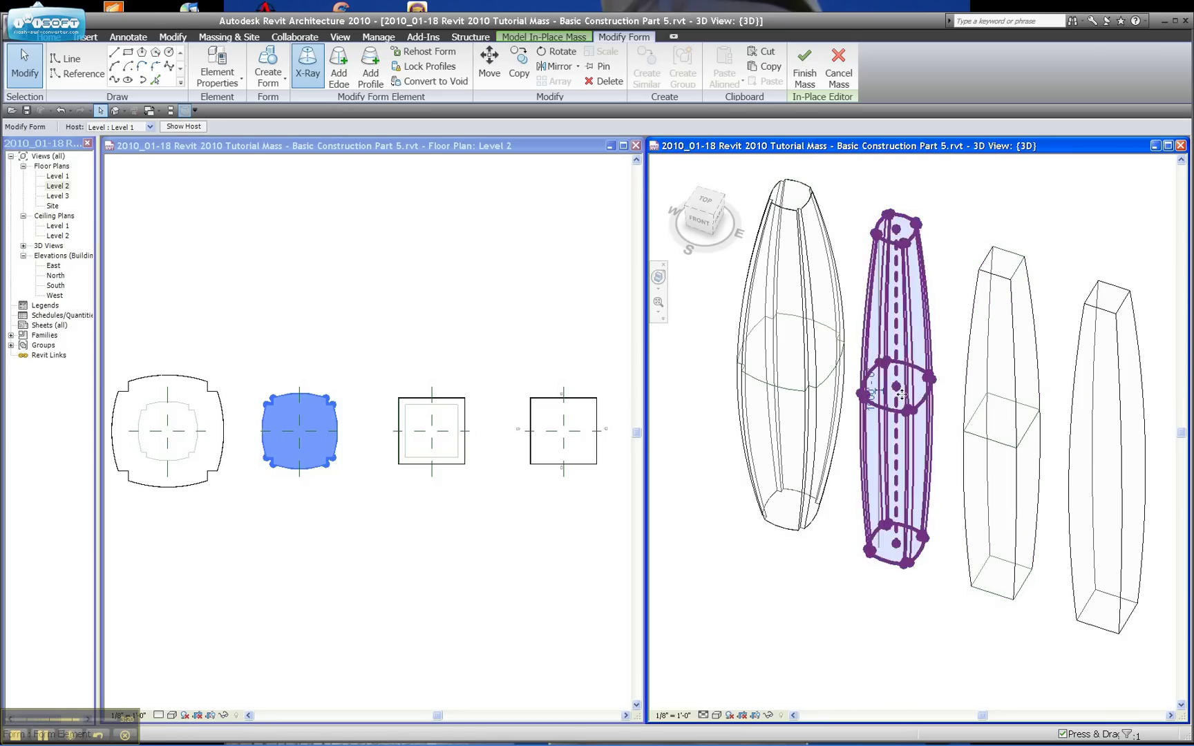
pyautogui.scroll(2, 945, 409)
pyautogui.click(944, 405)
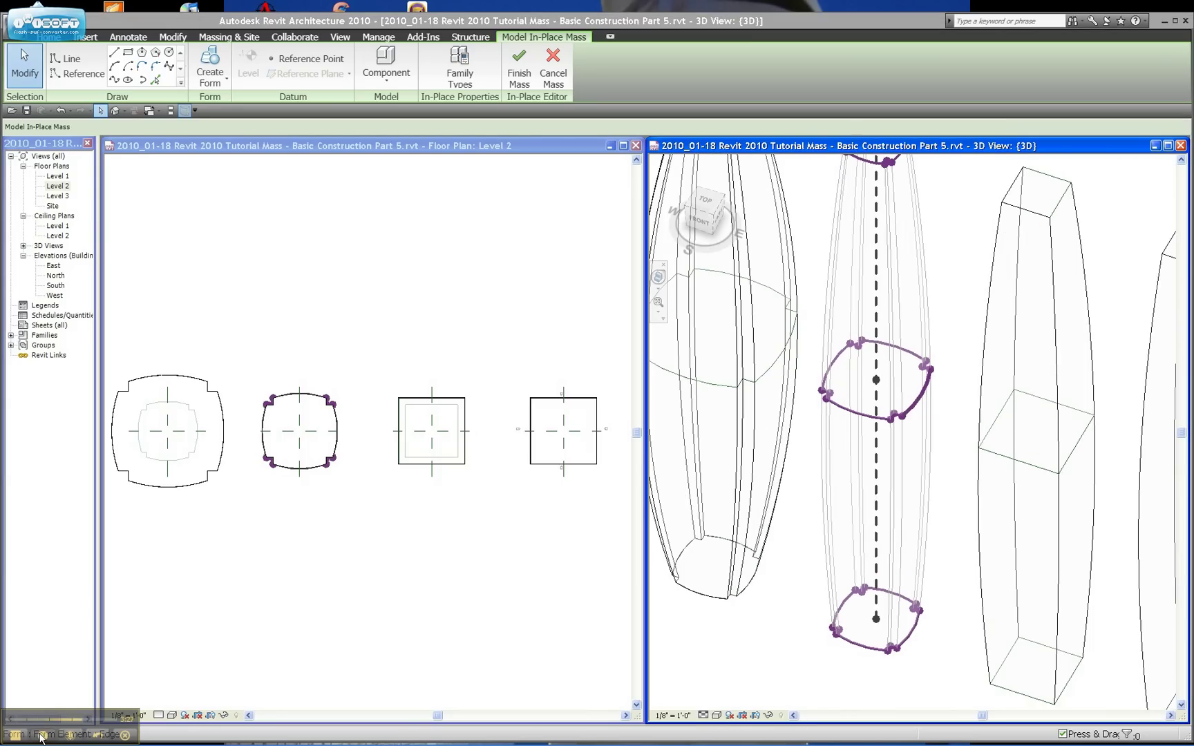
# Try to pick the middle profile of the X-rayed form by one of its curved edges
pyautogui.click(919, 410)
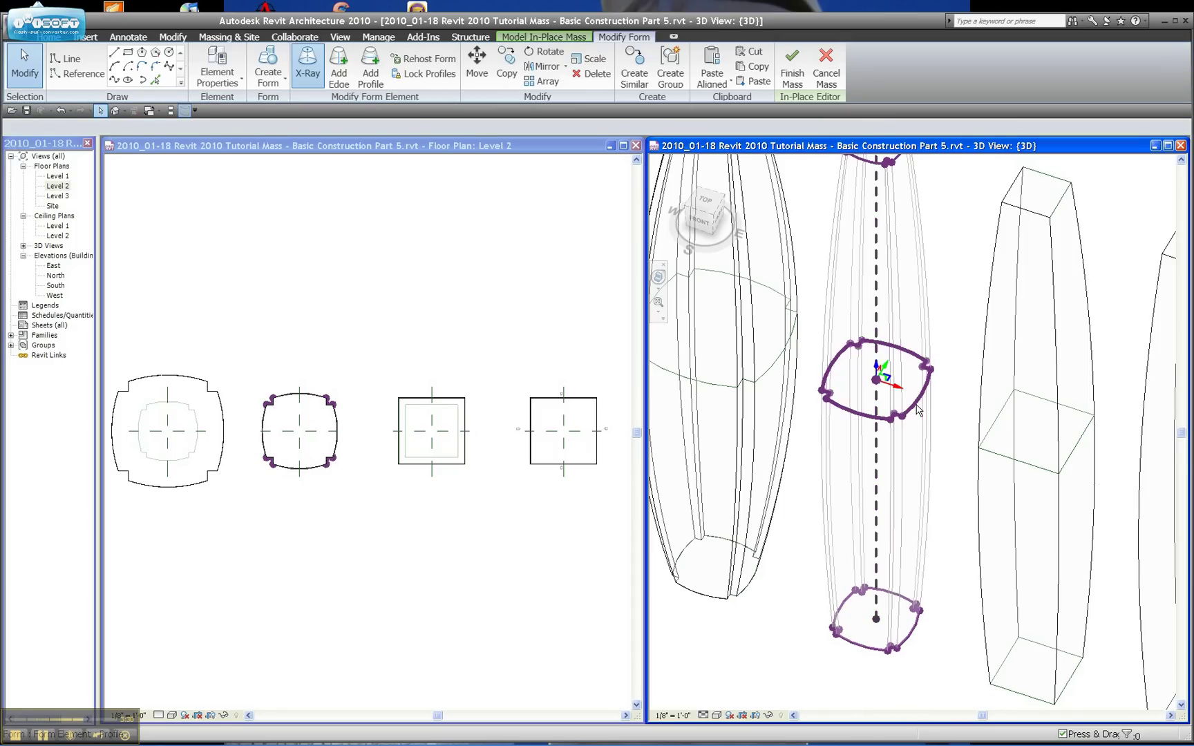
pyautogui.click(919, 411)
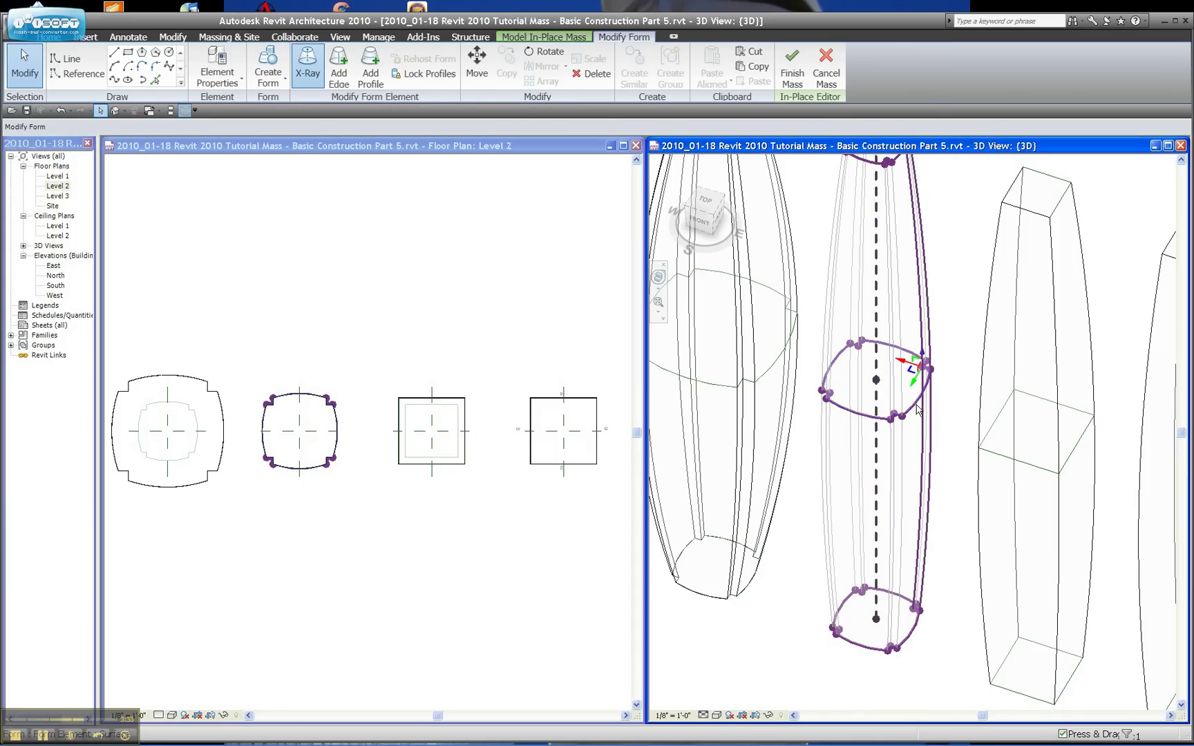
pyautogui.scroll(1, 917, 410)
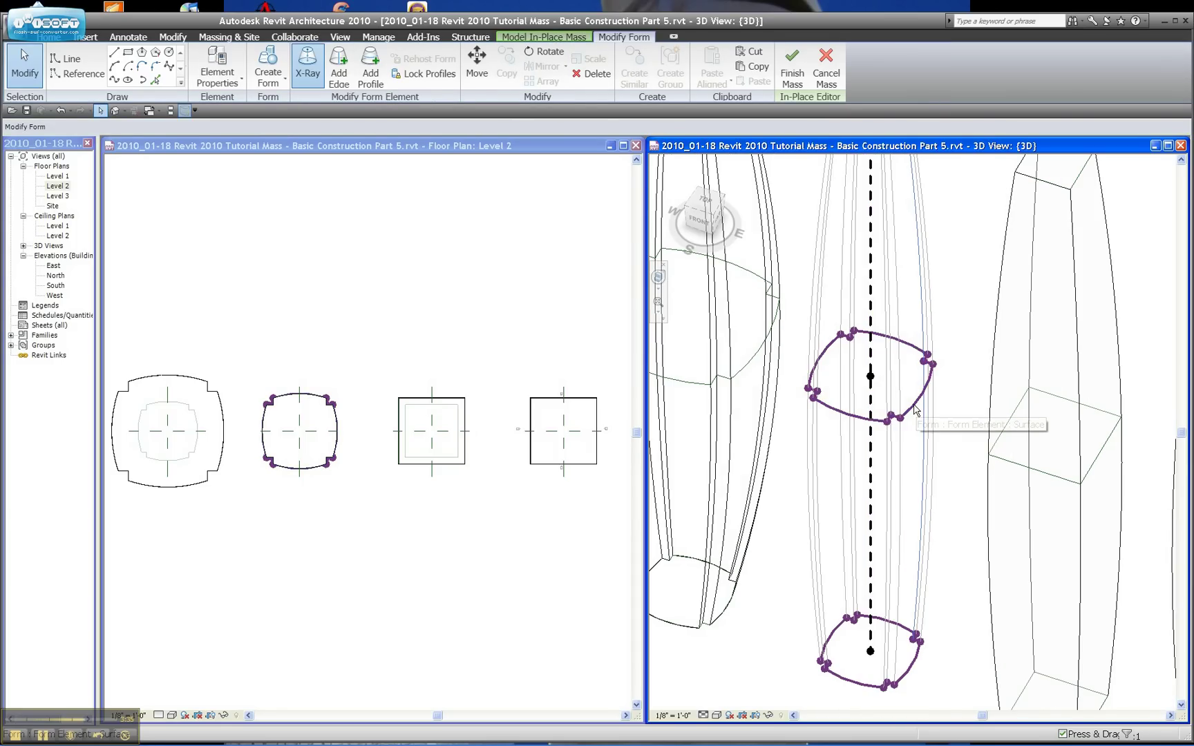
pyautogui.scroll(4, 915, 410)
pyautogui.click(931, 407)
pyautogui.click(933, 412)
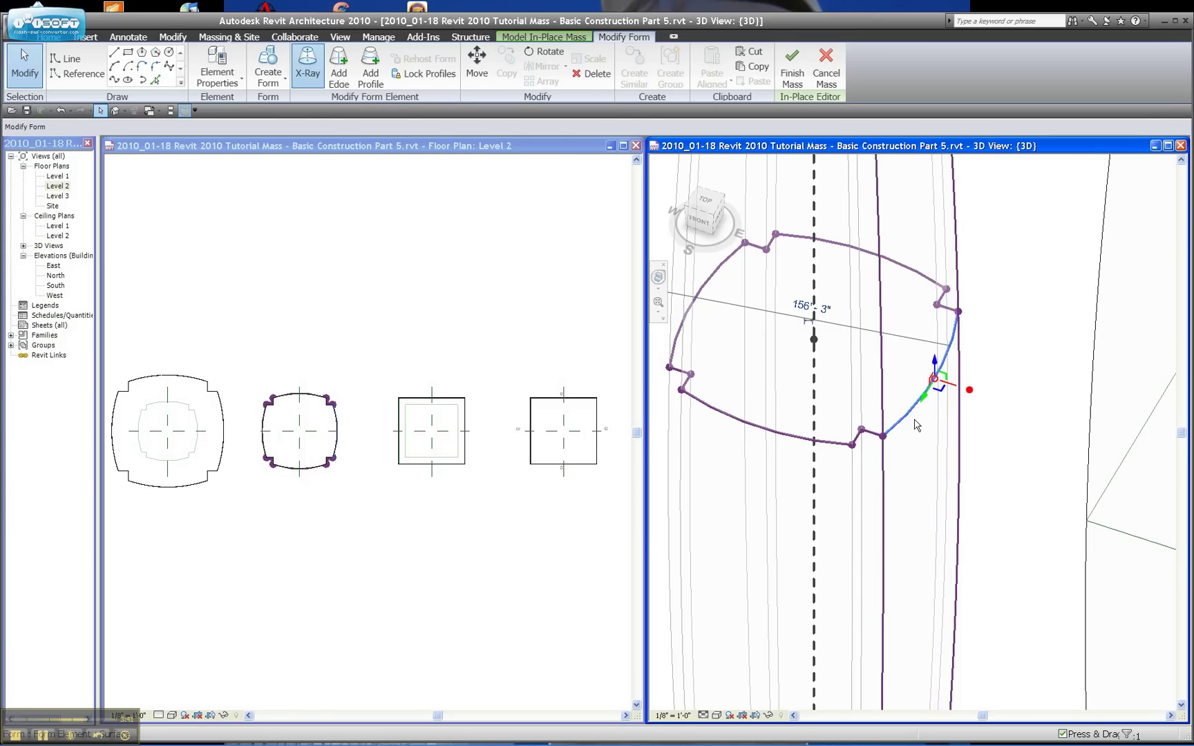
pyautogui.scroll(-2, 915, 424)
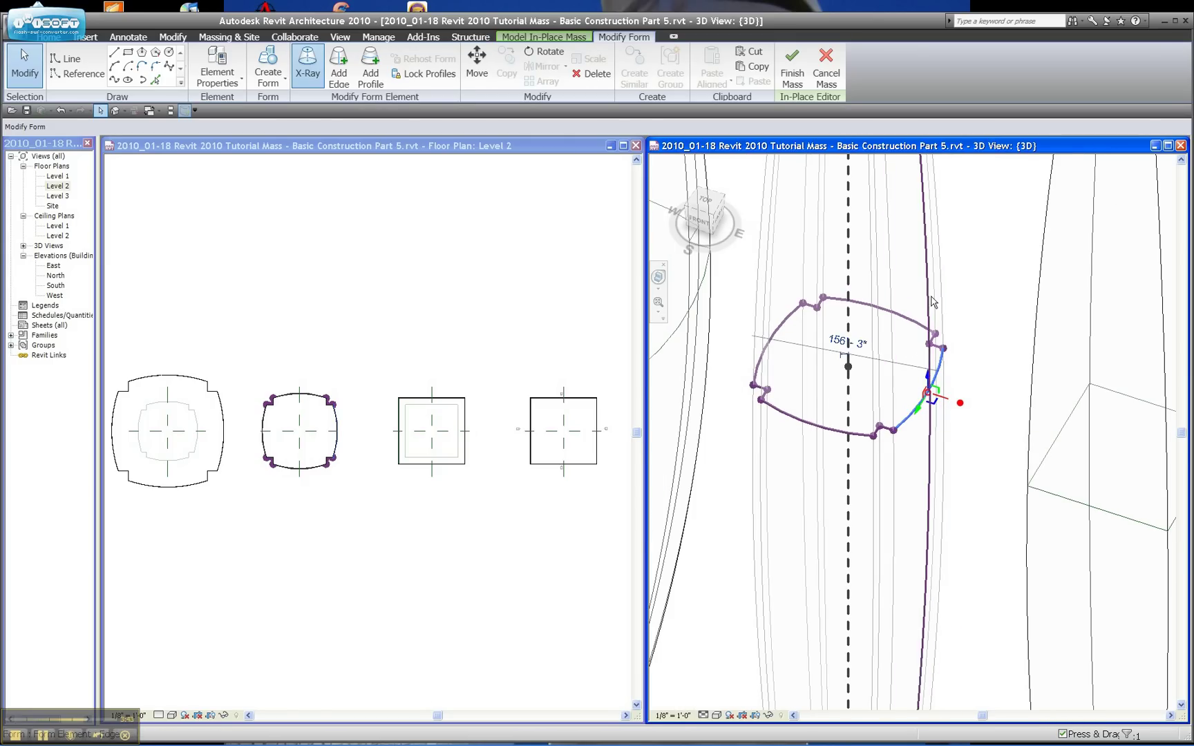
# Select the whole middle profile of the X-rayed form and scale it numerically by 1.5 about its centre in the Level 2 plan
pyautogui.press('Tab')
pyautogui.press('Tab')
pyautogui.click(905, 322)
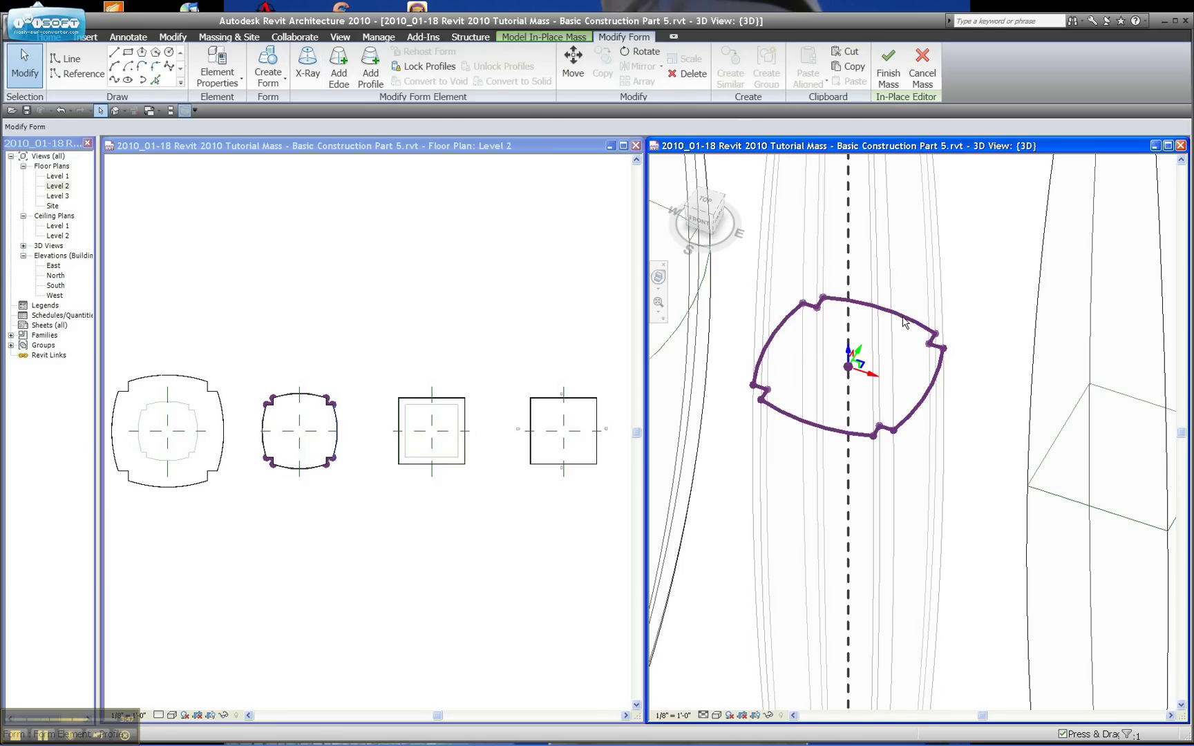
pyautogui.click(395, 148)
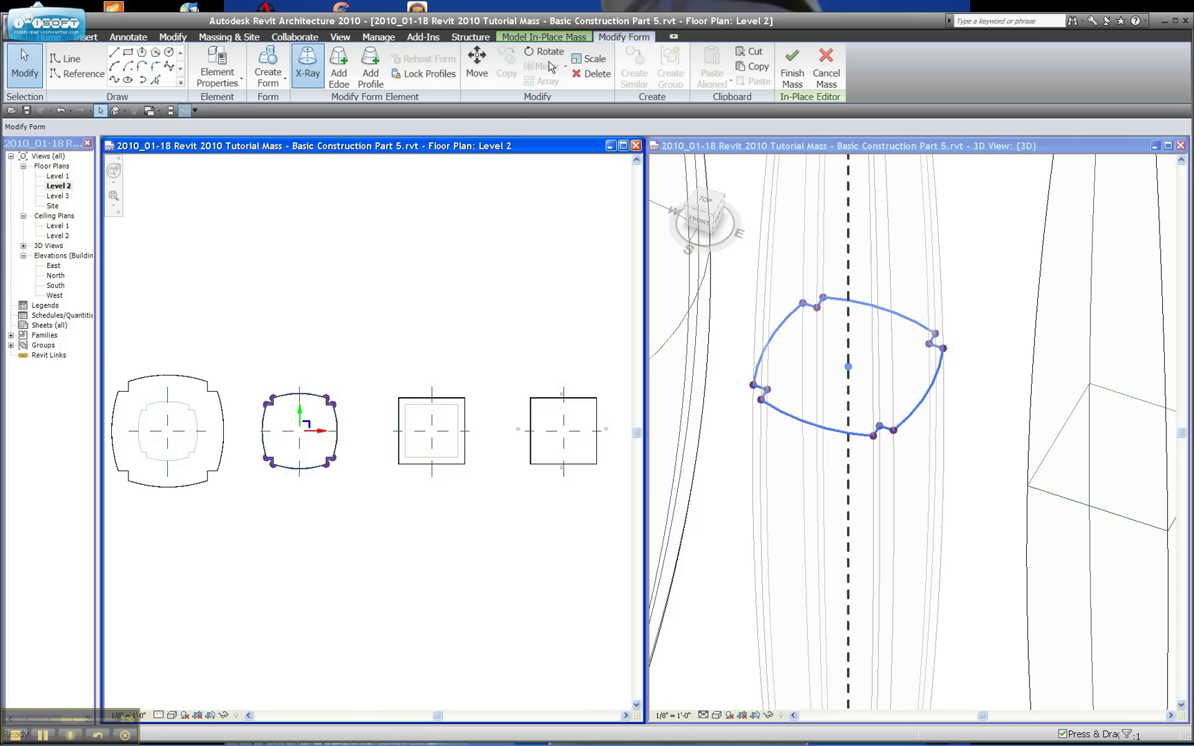
pyautogui.click(591, 58)
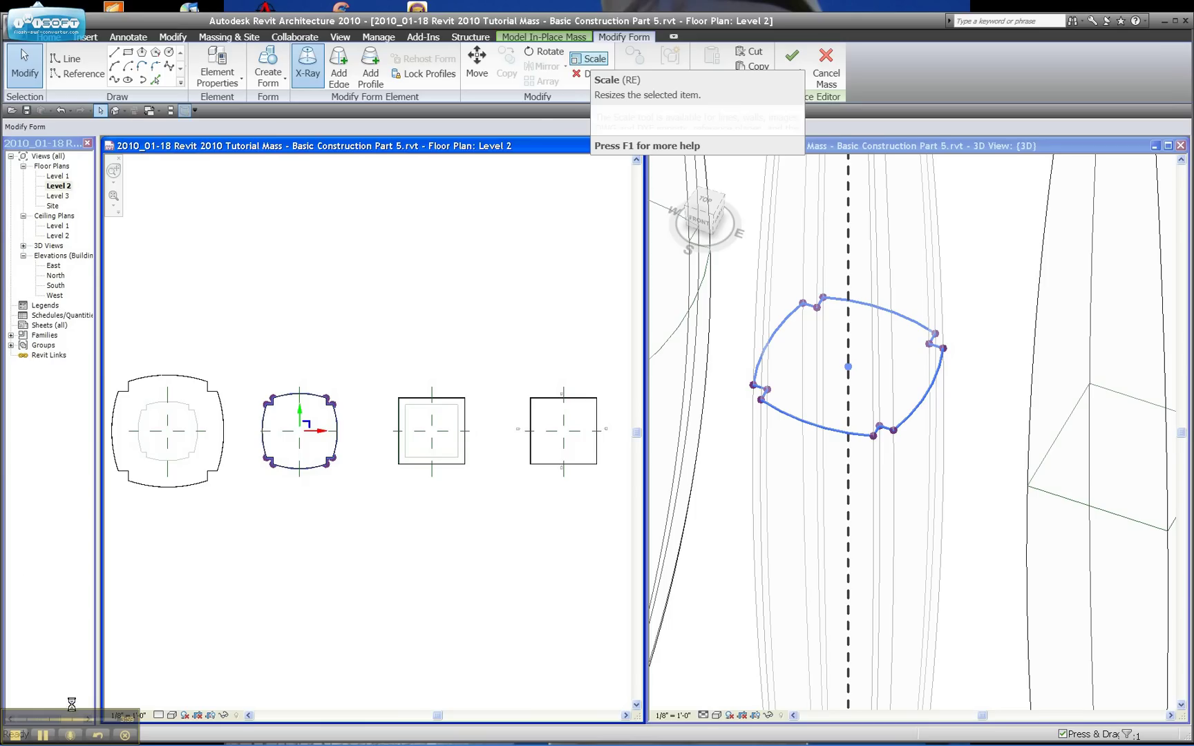
pyautogui.click(49, 737)
pyautogui.click(46, 737)
pyautogui.click(114, 127)
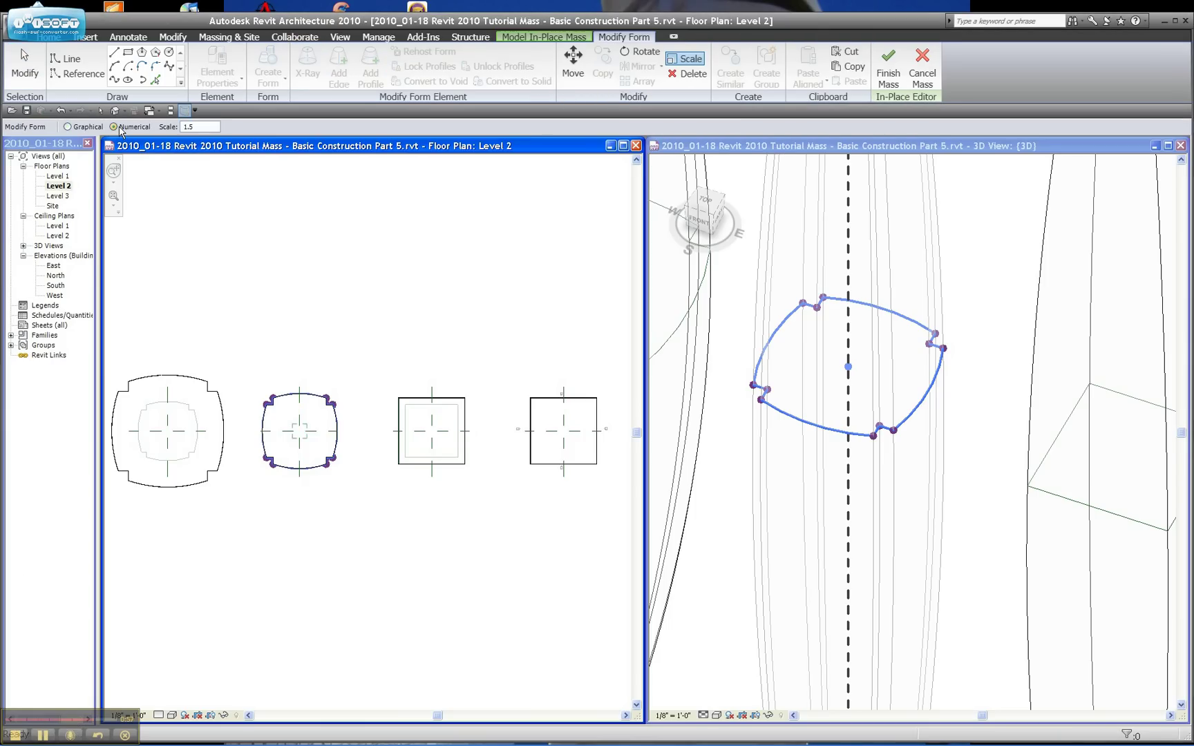
pyautogui.click(299, 432)
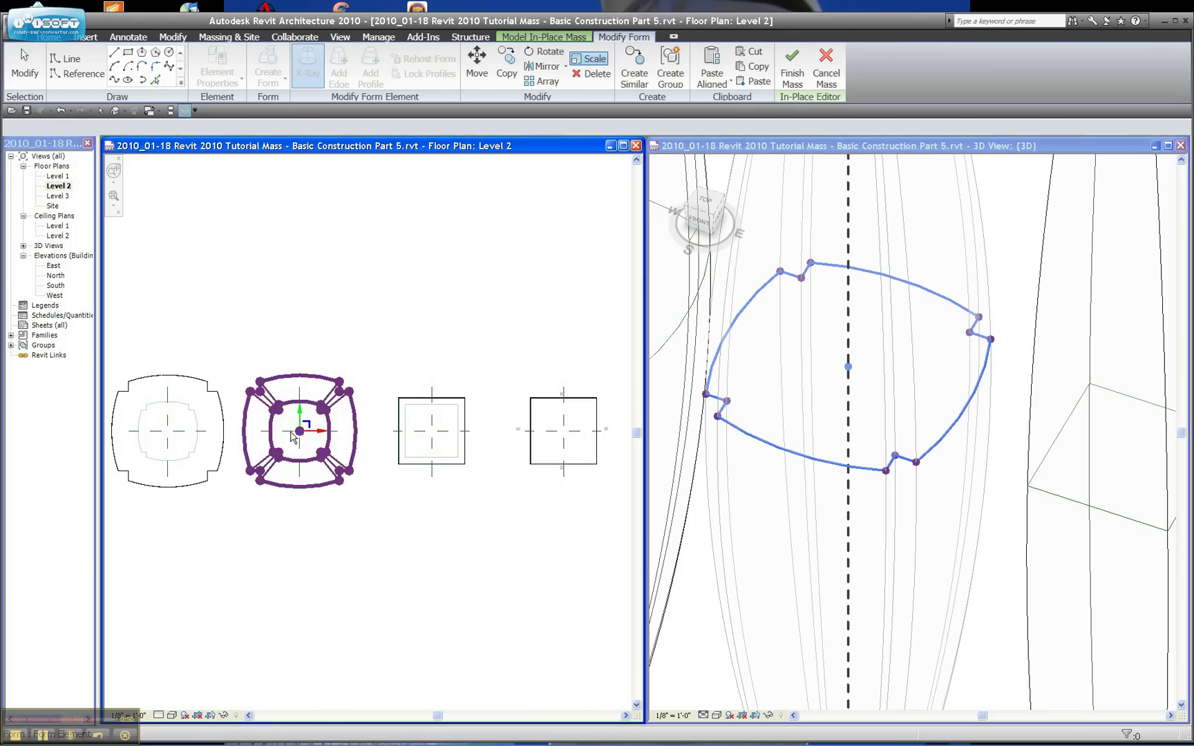
pyautogui.press('Escape')
# Compare in 3D how the notched reference-line form and a face of the X-rayed model-line form can be selected, and clear the selection
pyautogui.click(758, 359)
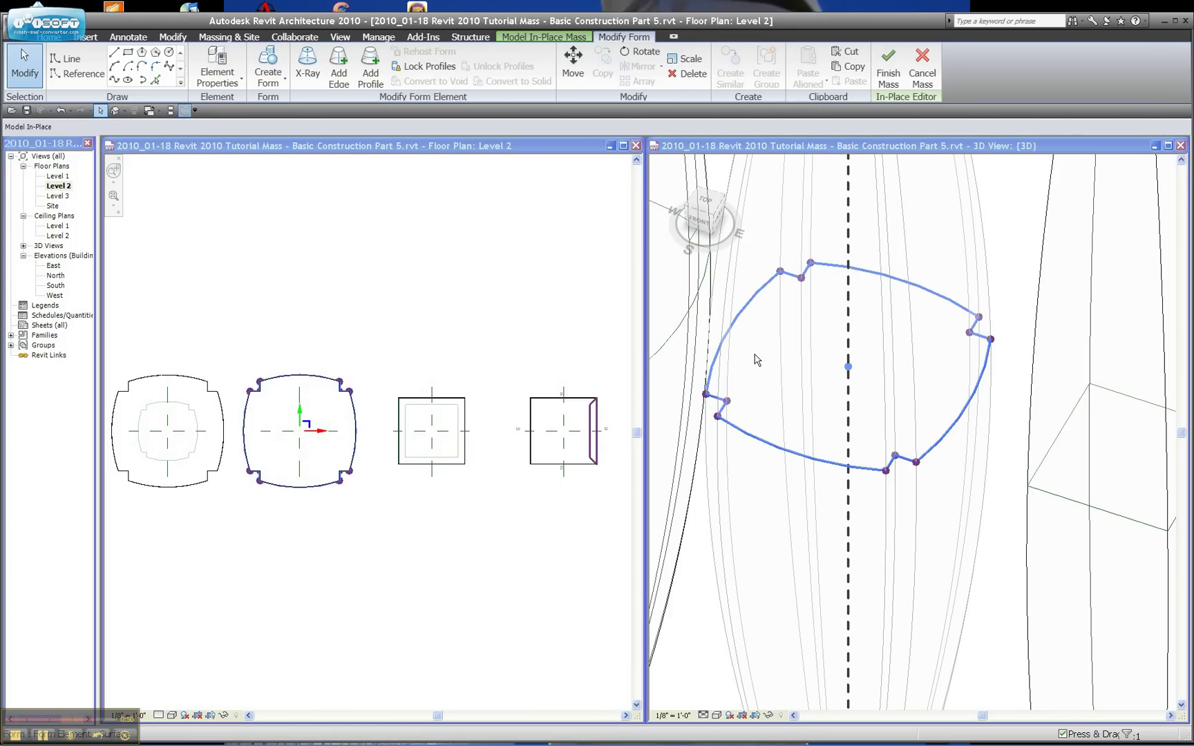
pyautogui.scroll(-3, 757, 359)
pyautogui.scroll(-3, 773, 354)
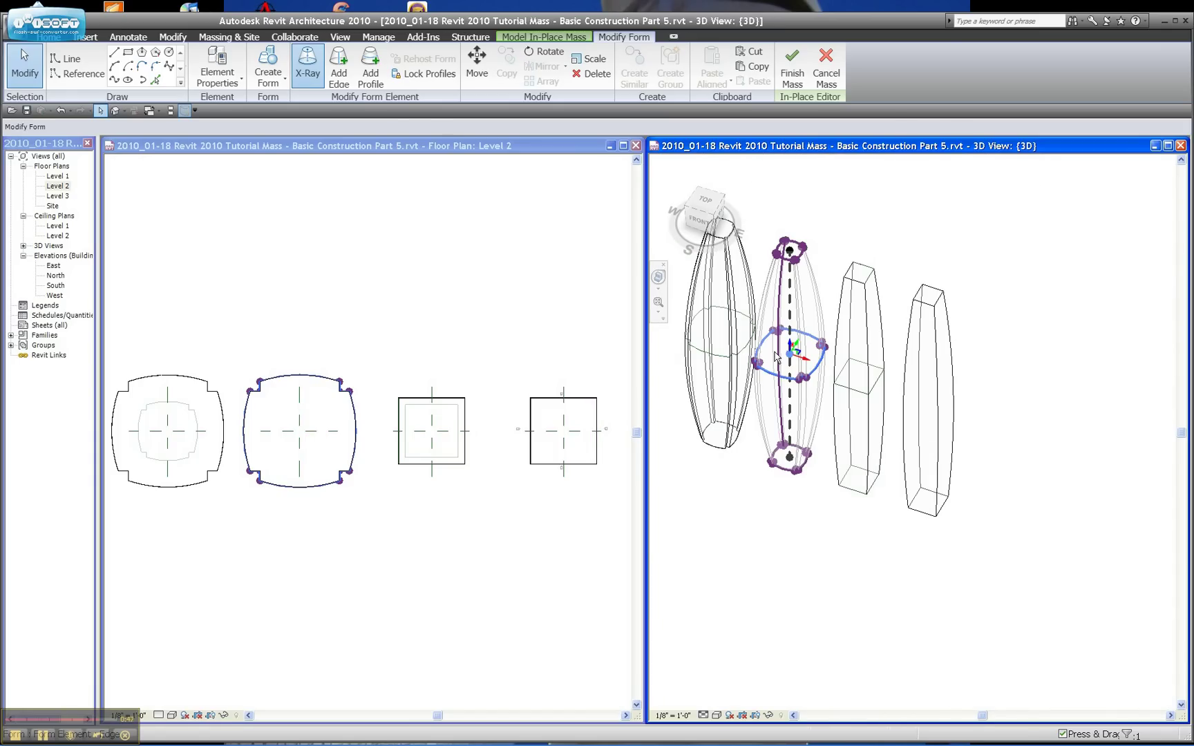
pyautogui.scroll(3, 776, 356)
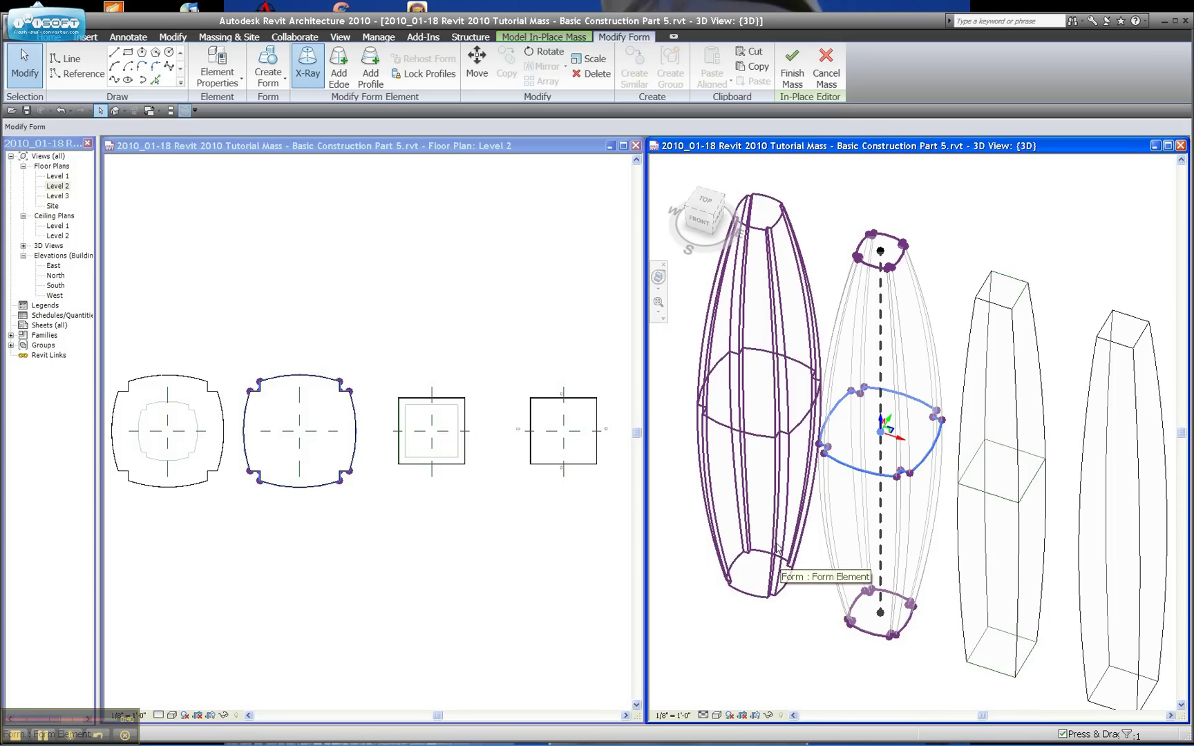
pyautogui.click(779, 628)
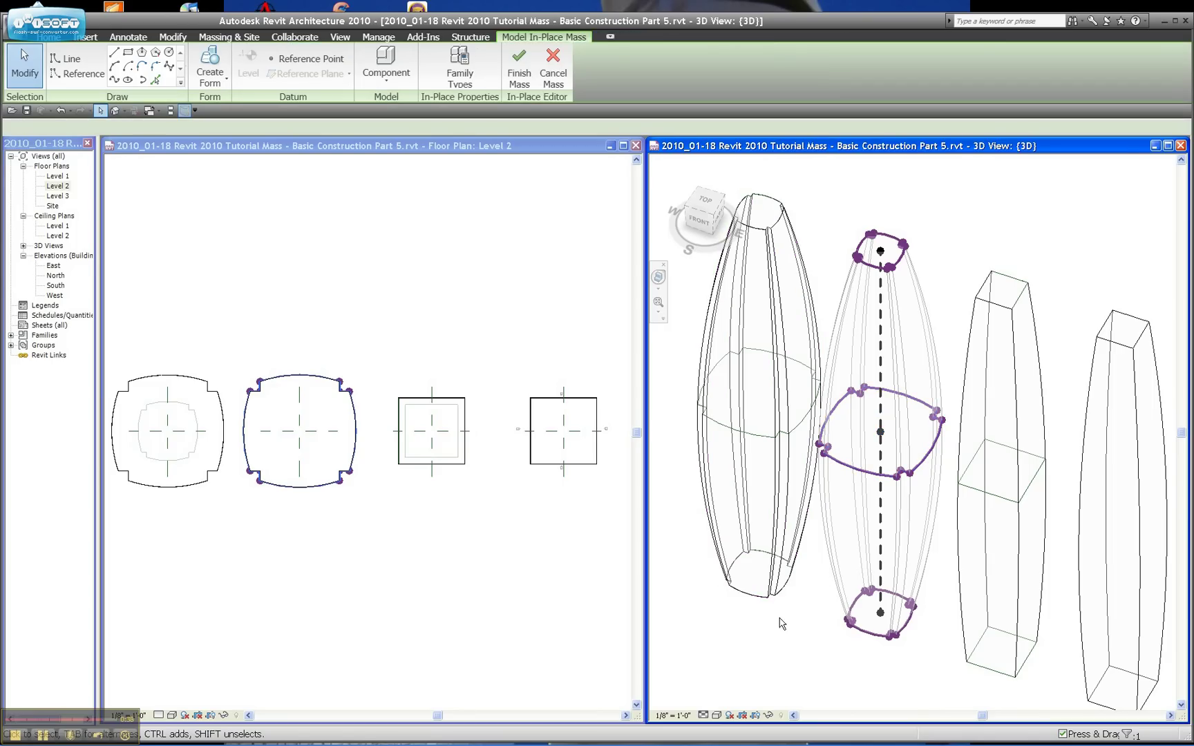
pyautogui.click(747, 577)
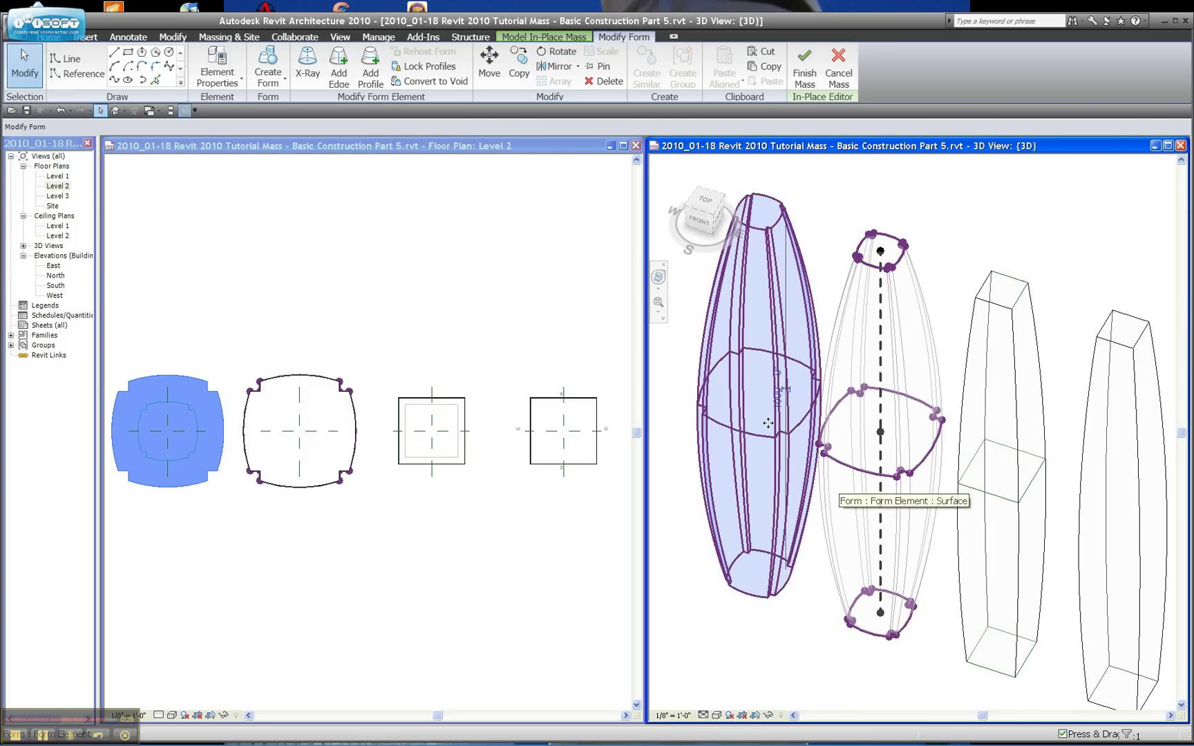
pyautogui.click(828, 457)
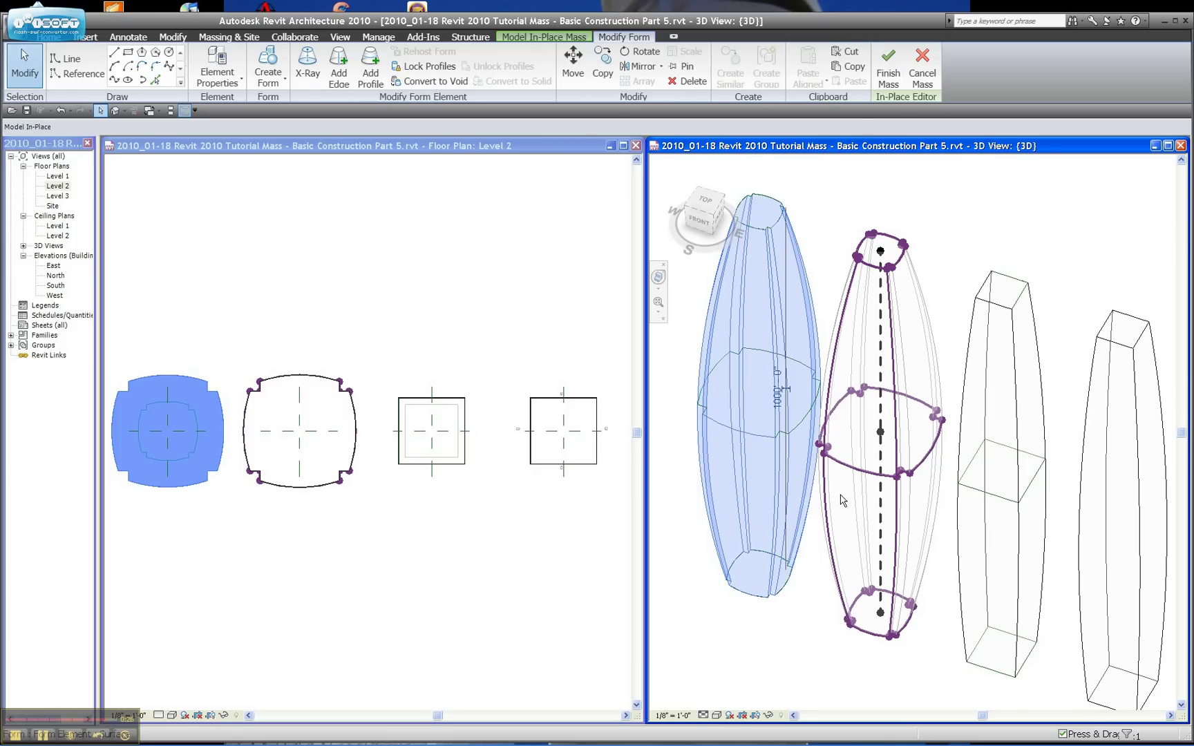
pyautogui.click(846, 501)
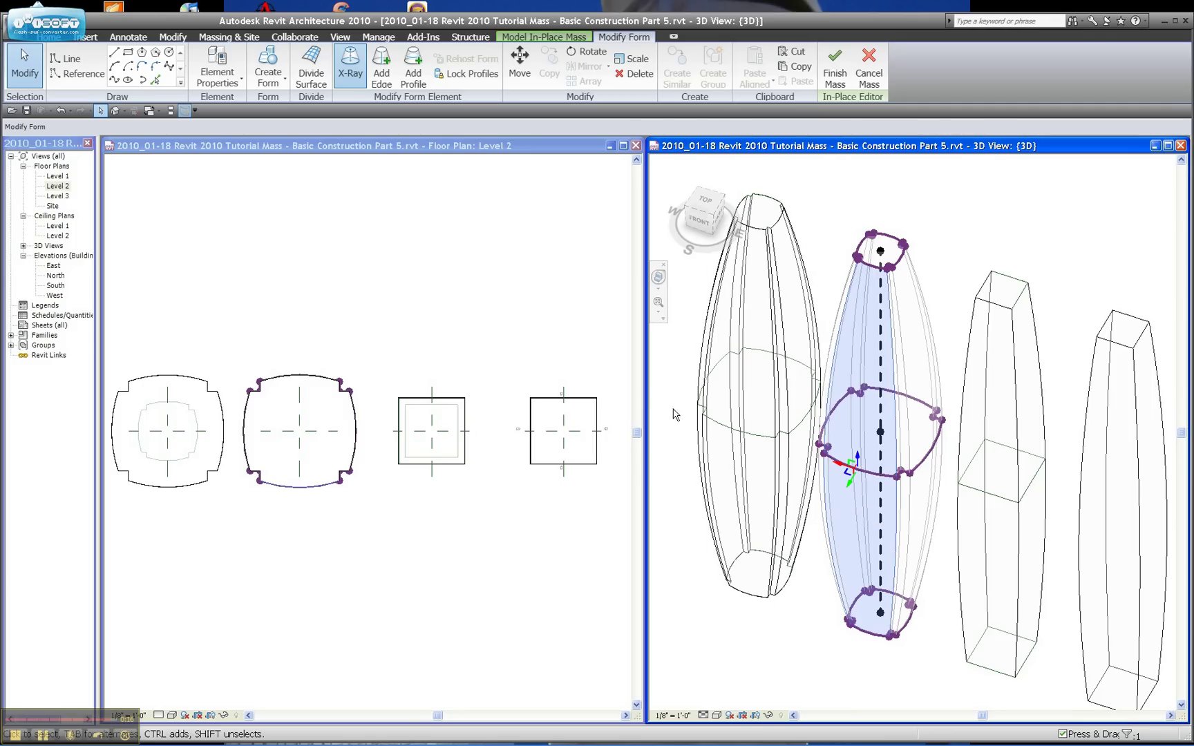
pyautogui.press('Escape')
pyautogui.scroll(-2, 724, 431)
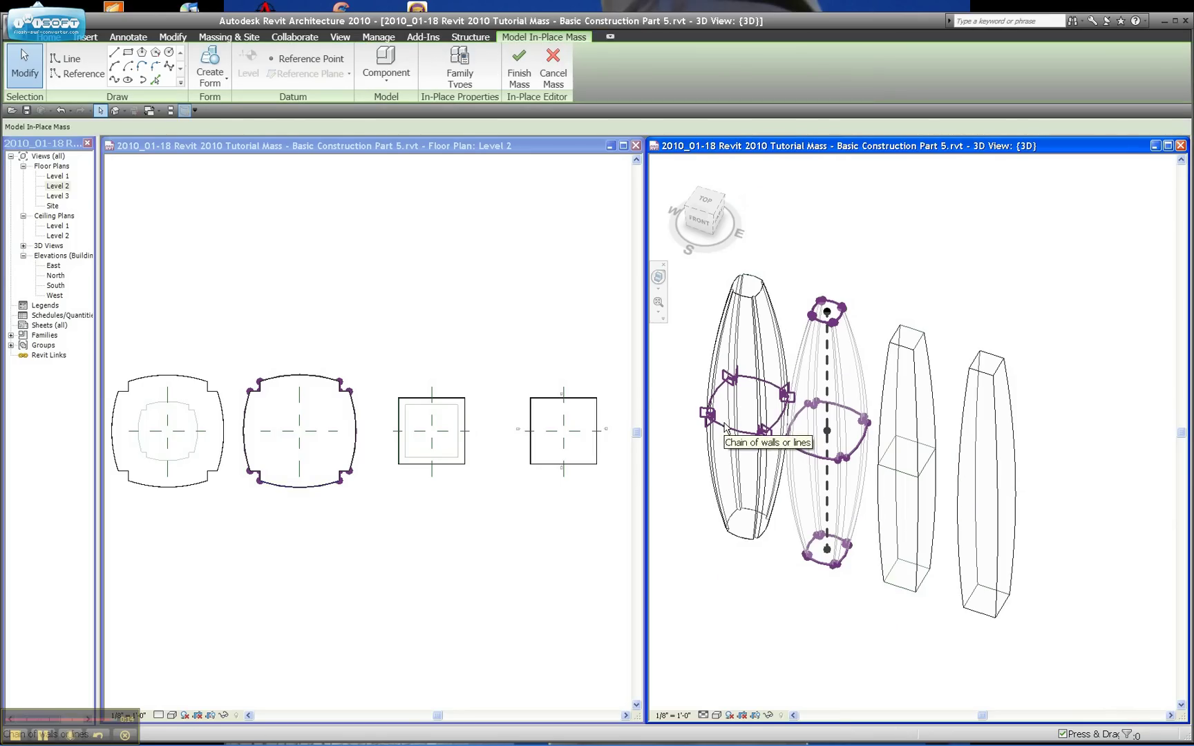